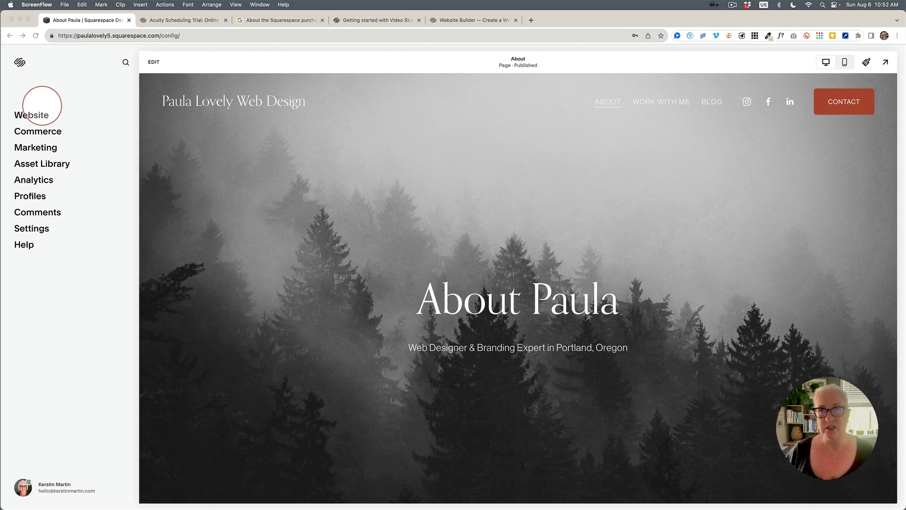
Open the website's page list and its Website Tools, and examine the Code Injection settings
{"action": "left_click", "coordinate": [33, 116]}
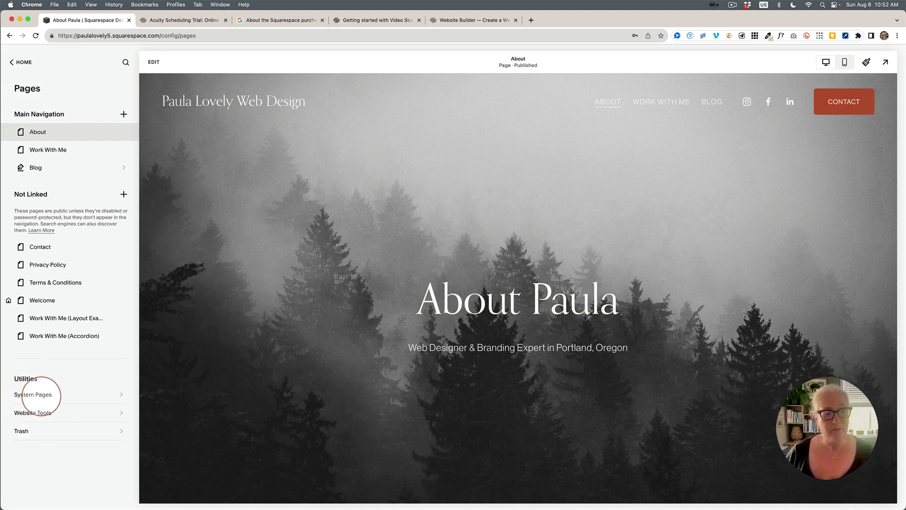
{"action": "left_click", "coordinate": [42, 395]}
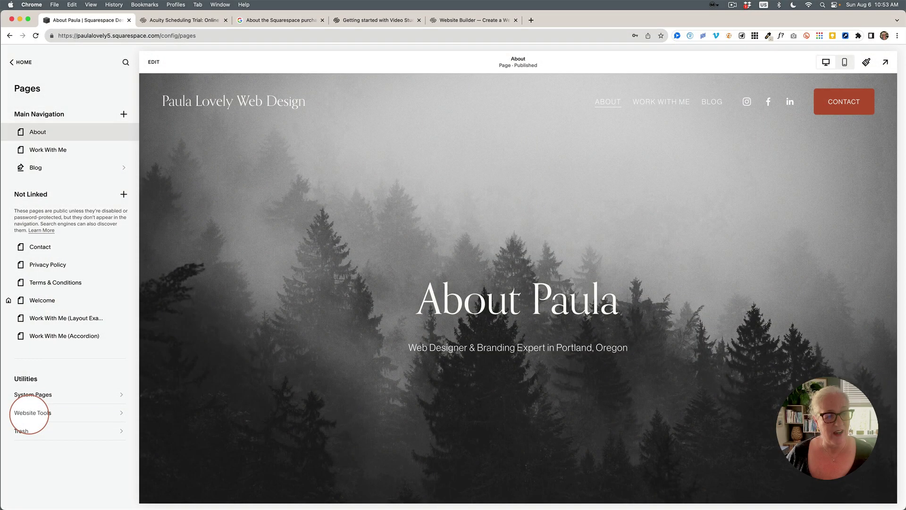
{"action": "left_click", "coordinate": [32, 412]}
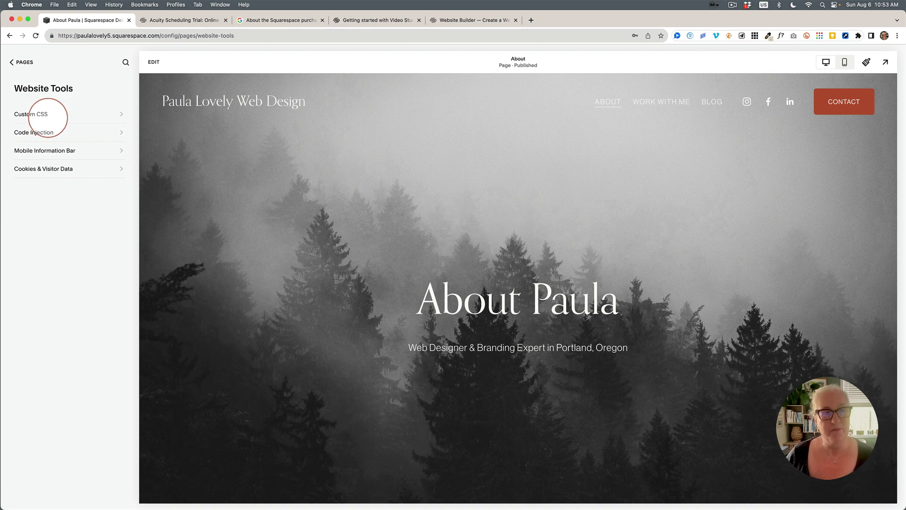
{"action": "left_click", "coordinate": [23, 61]}
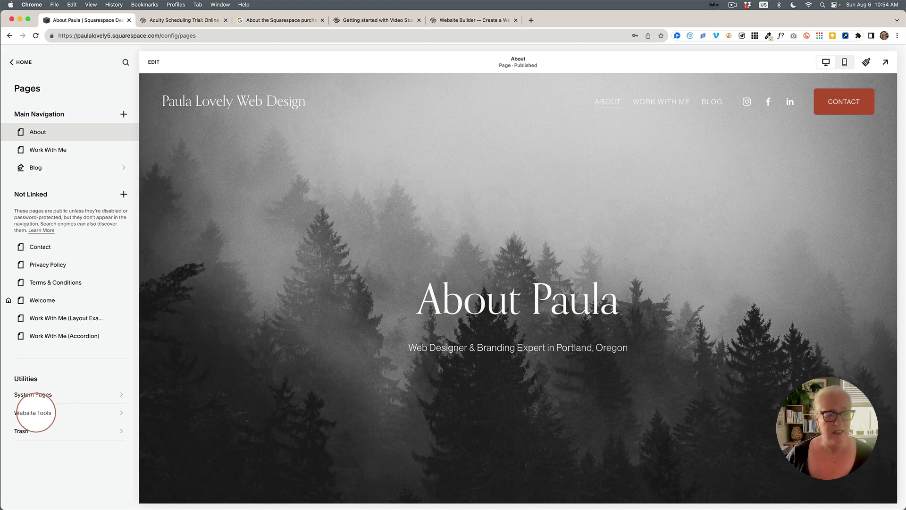
{"action": "left_click", "coordinate": [36, 412]}
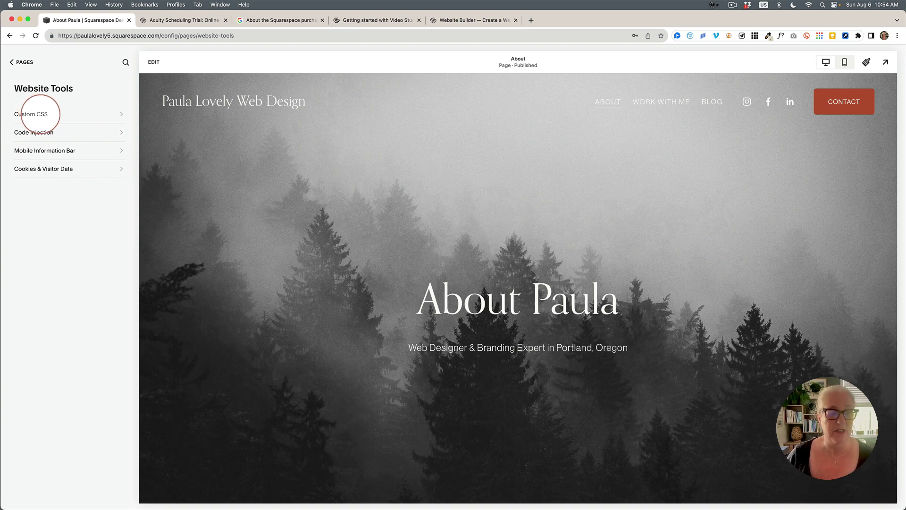
{"action": "left_click", "coordinate": [38, 132]}
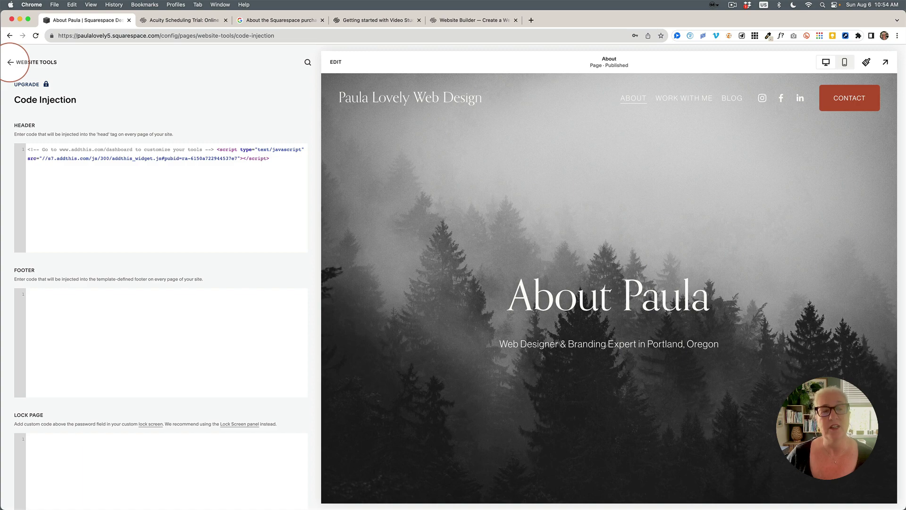
{"action": "left_click", "coordinate": [19, 62]}
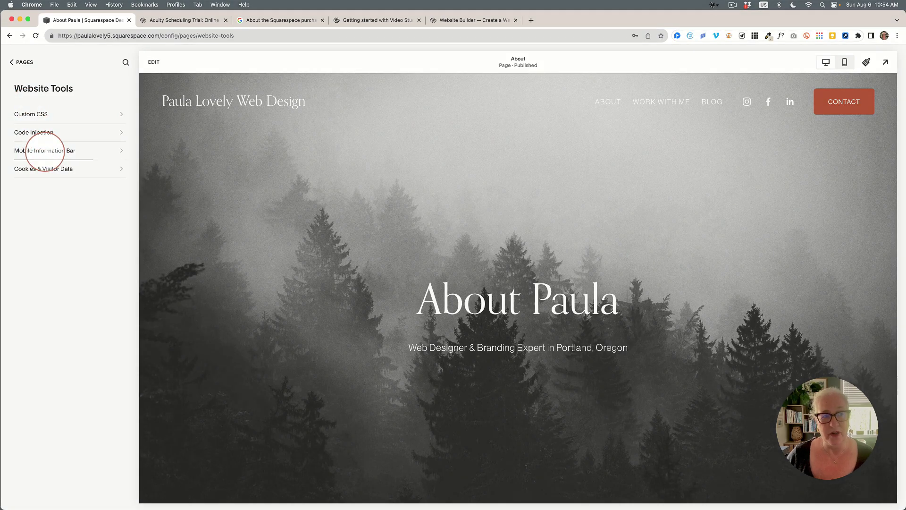
View the Mobile Information Bar and the Cookies & Visitor Data settings, and return to the page list
{"action": "left_click", "coordinate": [44, 151]}
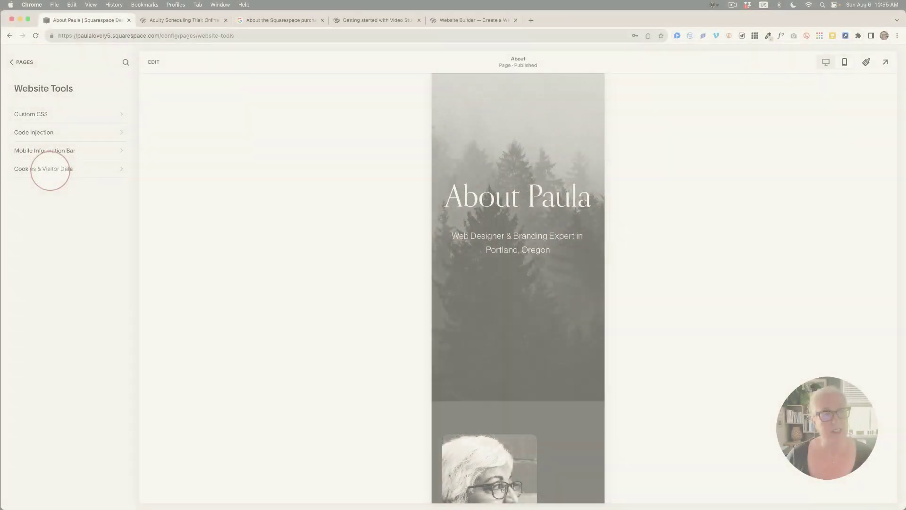
{"action": "left_click", "coordinate": [49, 170]}
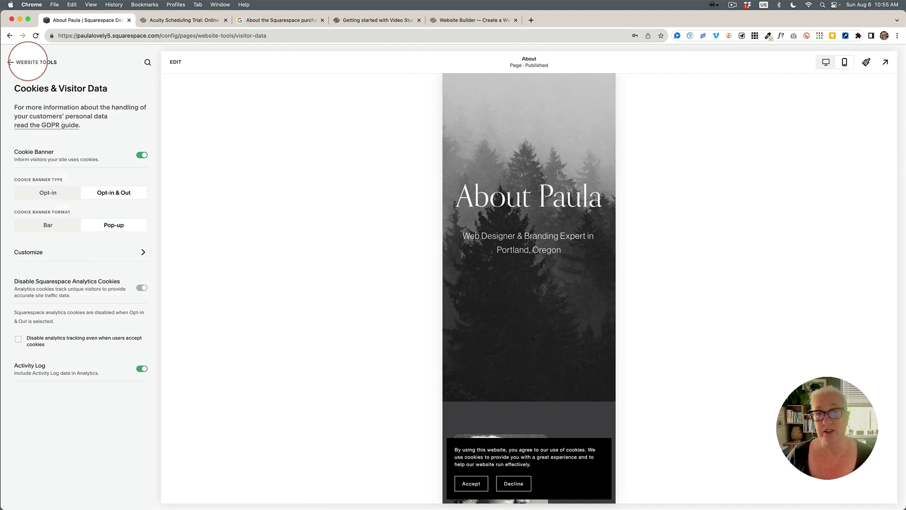
{"action": "left_click", "coordinate": [10, 62]}
{"action": "left_click", "coordinate": [20, 61]}
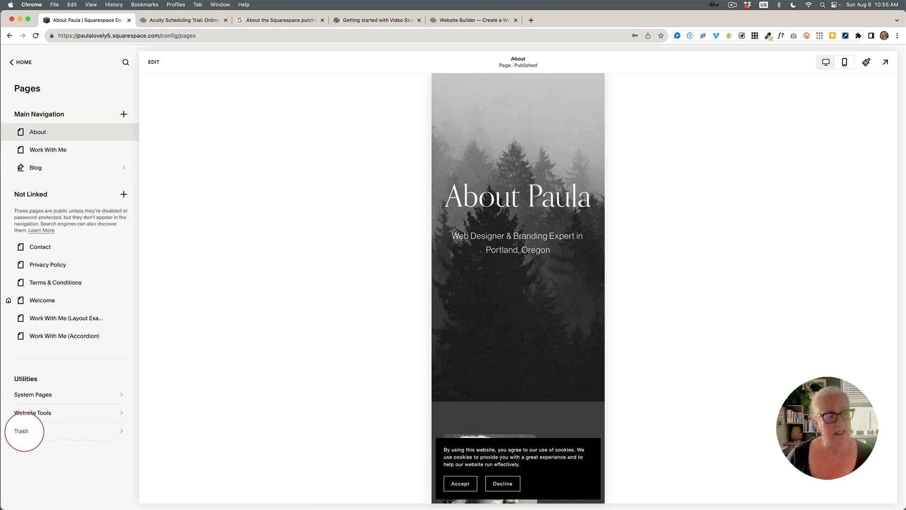
Examine the deleted pages in the Trash and return to the home menu
{"action": "left_click", "coordinate": [24, 431]}
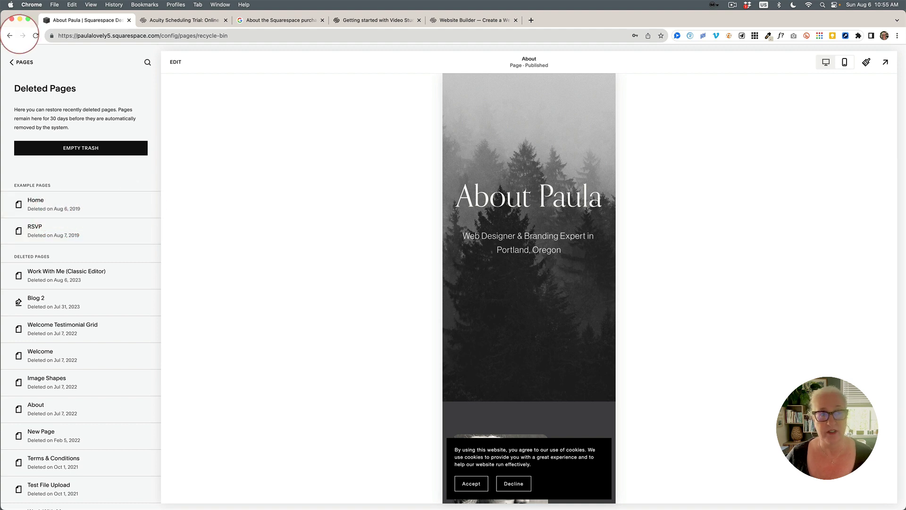
{"action": "left_click", "coordinate": [21, 62]}
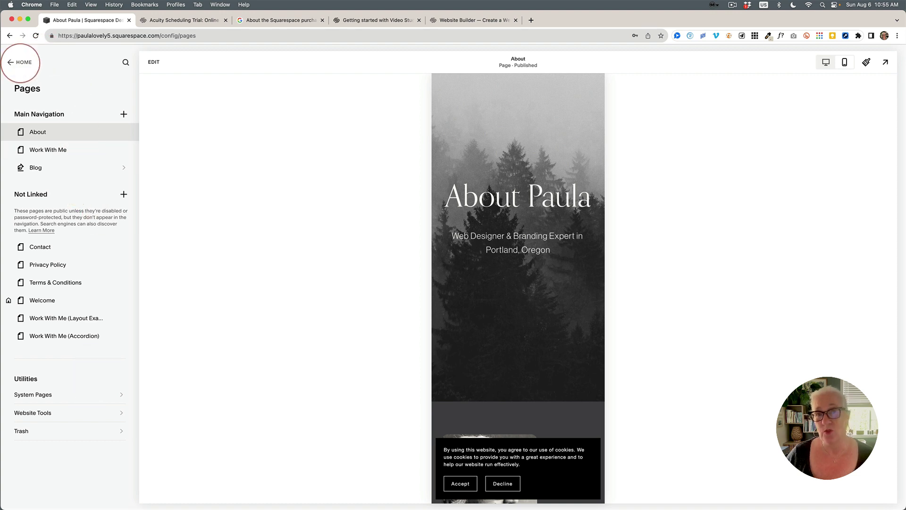
{"action": "left_click", "coordinate": [22, 62]}
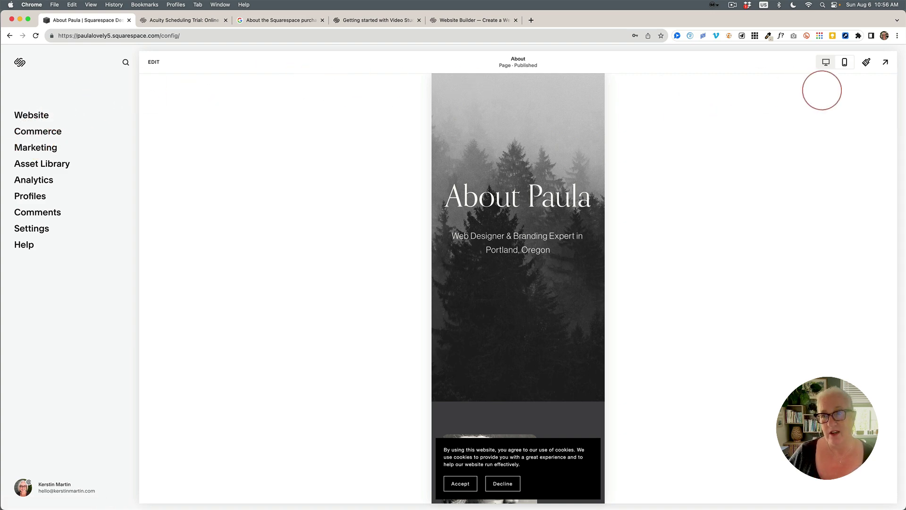
Switch the About page preview to desktop view and open Site Styles
{"action": "left_click", "coordinate": [826, 62]}
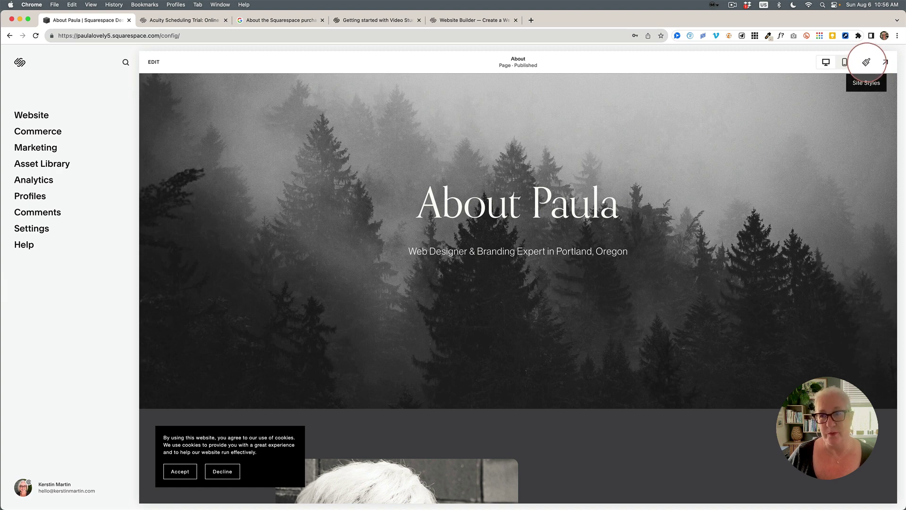
{"action": "left_click", "coordinate": [866, 62]}
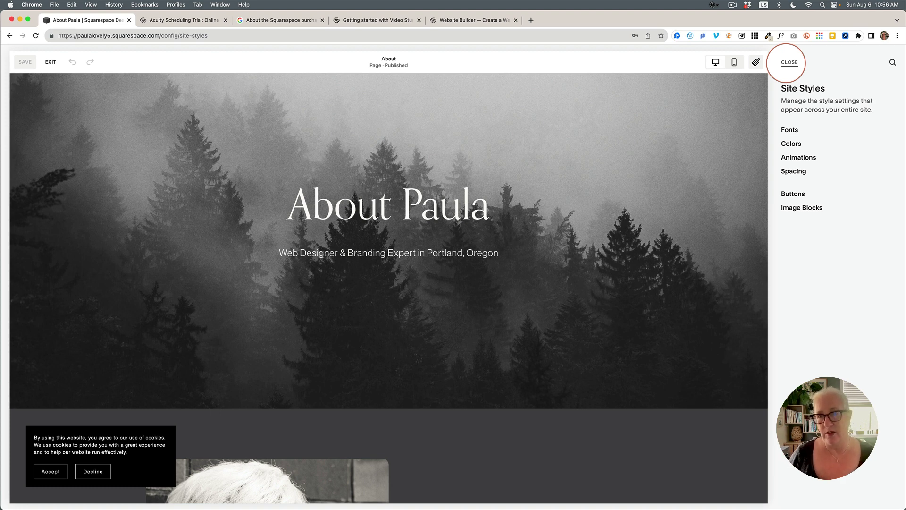
{"action": "scroll", "coordinate": [330, 283], "scroll_direction": "up", "scroll_amount": 2}
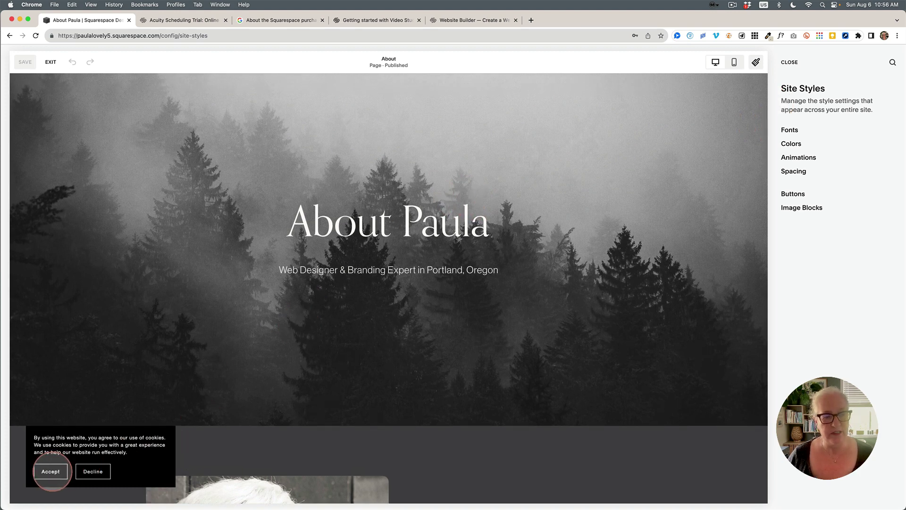
Accept the cookie banner in the About page preview and close Site Styles
{"action": "left_click", "coordinate": [51, 472]}
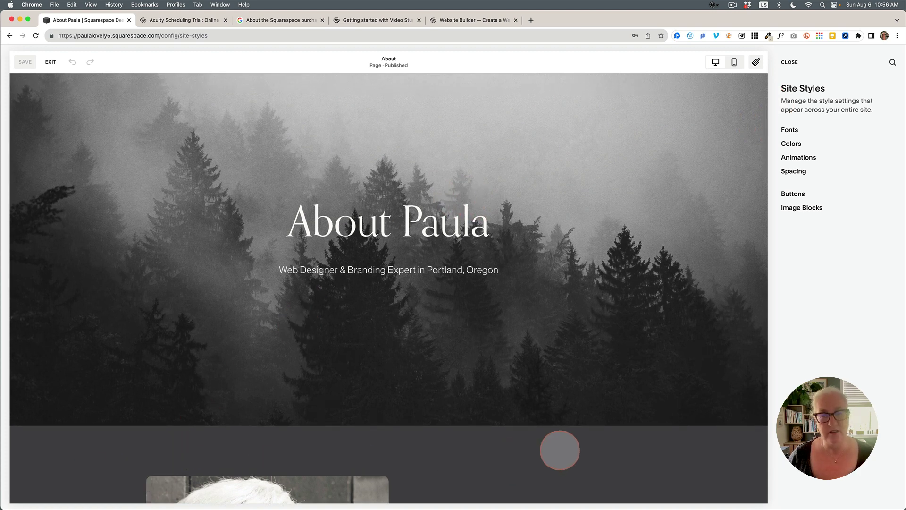
{"action": "scroll", "coordinate": [631, 327], "scroll_direction": "down", "scroll_amount": 1}
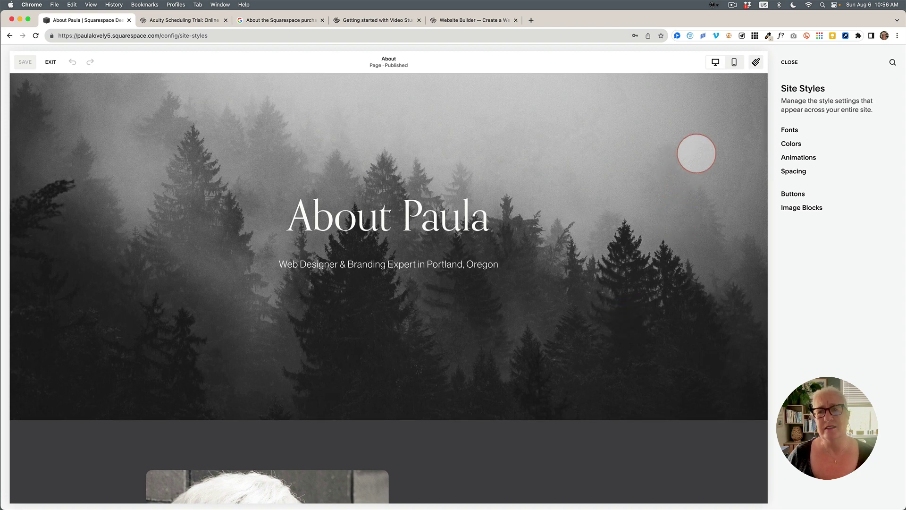
{"action": "left_click", "coordinate": [756, 62]}
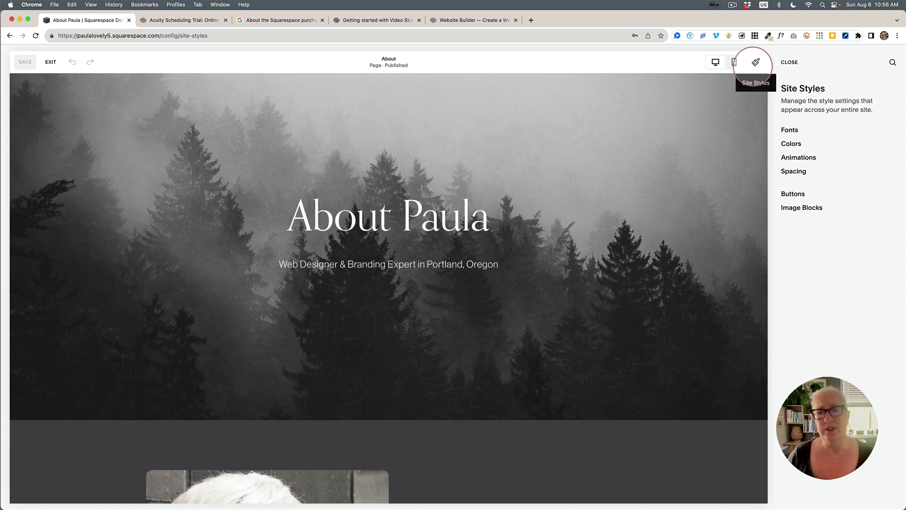
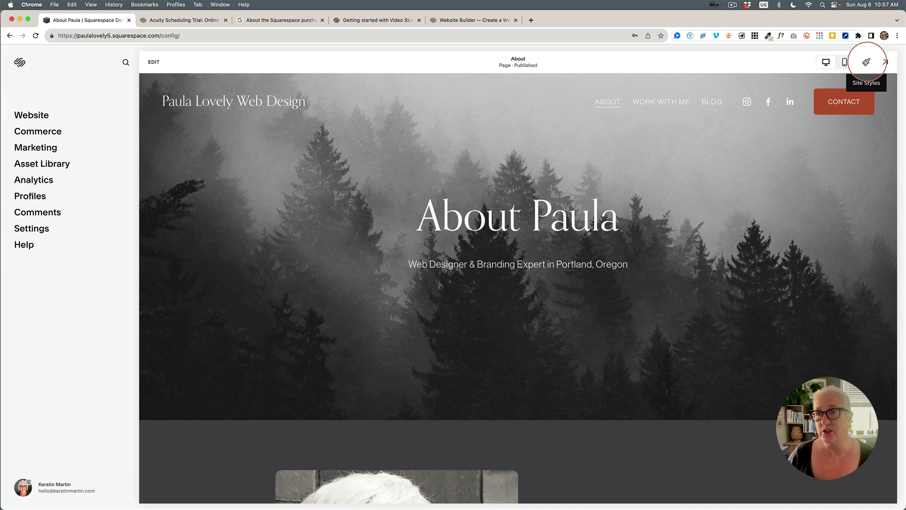
Set the site-wide font base size to 18 px in Site Styles and save the change
{"action": "left_click", "coordinate": [866, 62]}
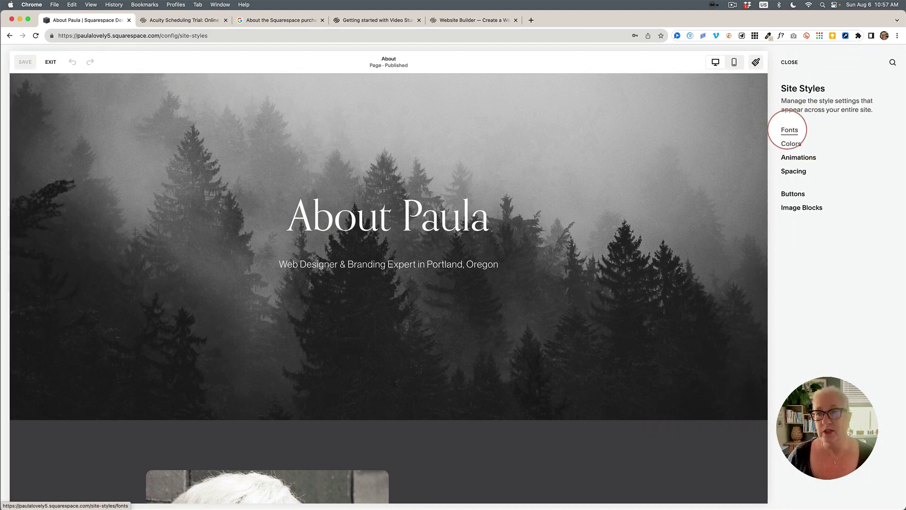
{"action": "left_click", "coordinate": [788, 130]}
{"action": "left_click", "coordinate": [889, 208]}
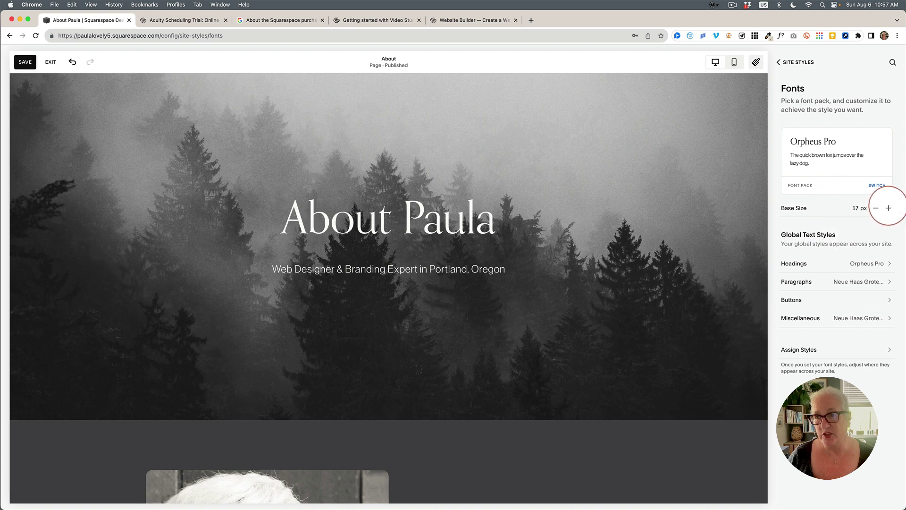
{"action": "left_click", "coordinate": [888, 207]}
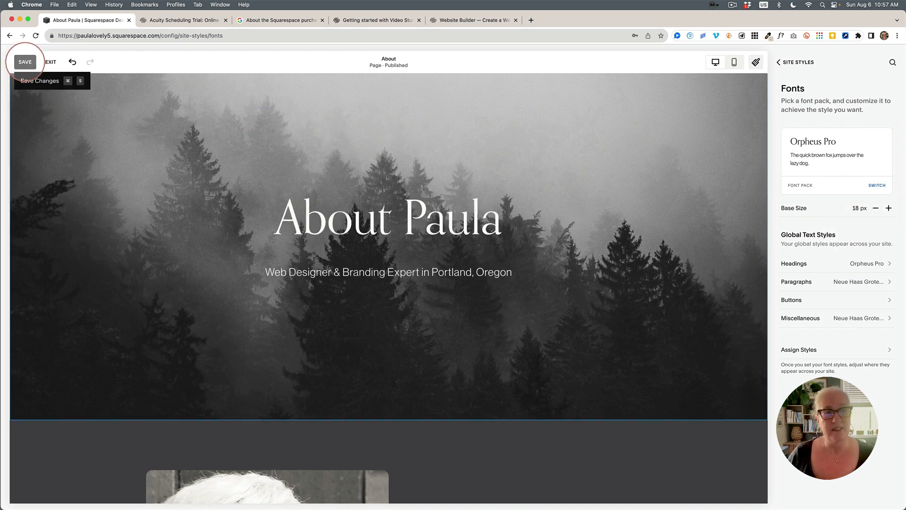
{"action": "left_click", "coordinate": [25, 61]}
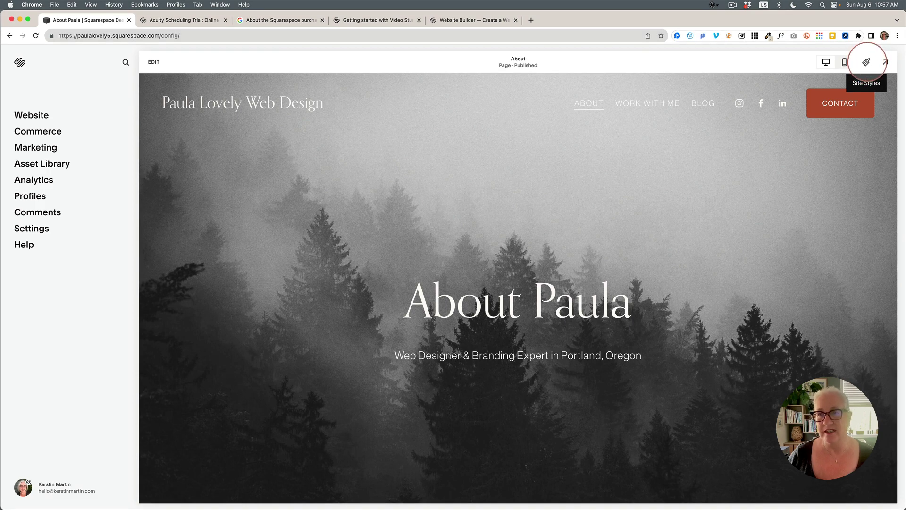
Revisit Site Styles and the Website Tools list, and return to the home menu
{"action": "left_click", "coordinate": [866, 62]}
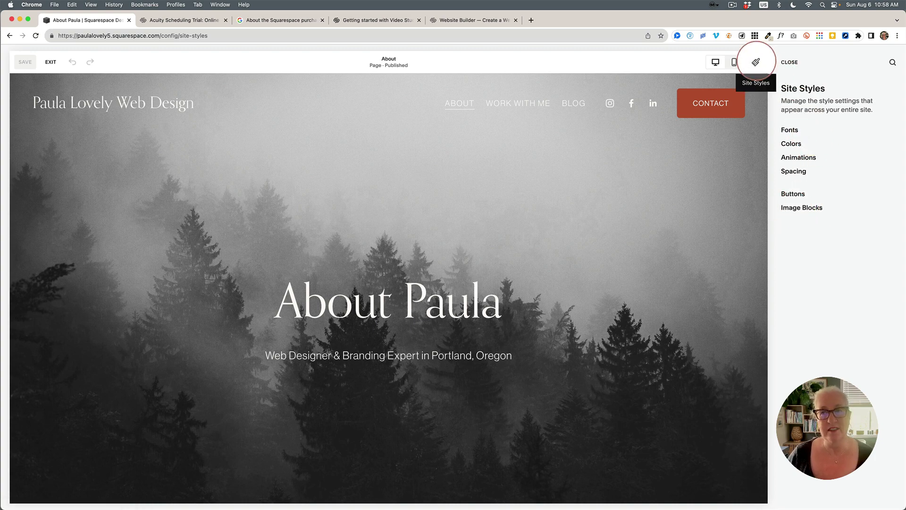
{"action": "left_click", "coordinate": [755, 62]}
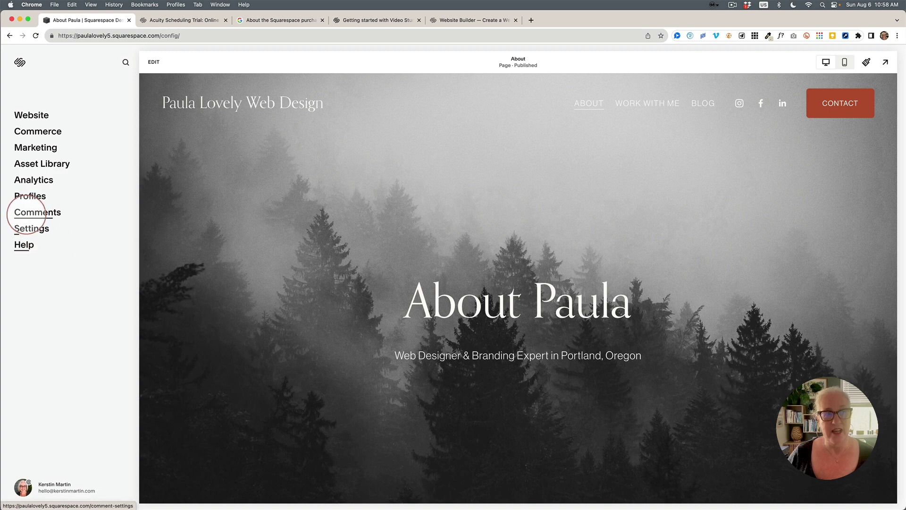
{"action": "left_click", "coordinate": [34, 115]}
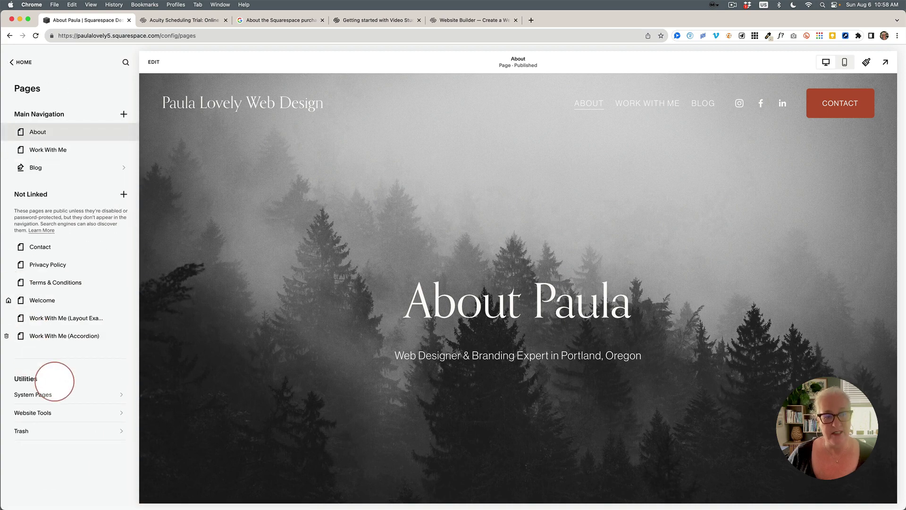
{"action": "left_click", "coordinate": [35, 412]}
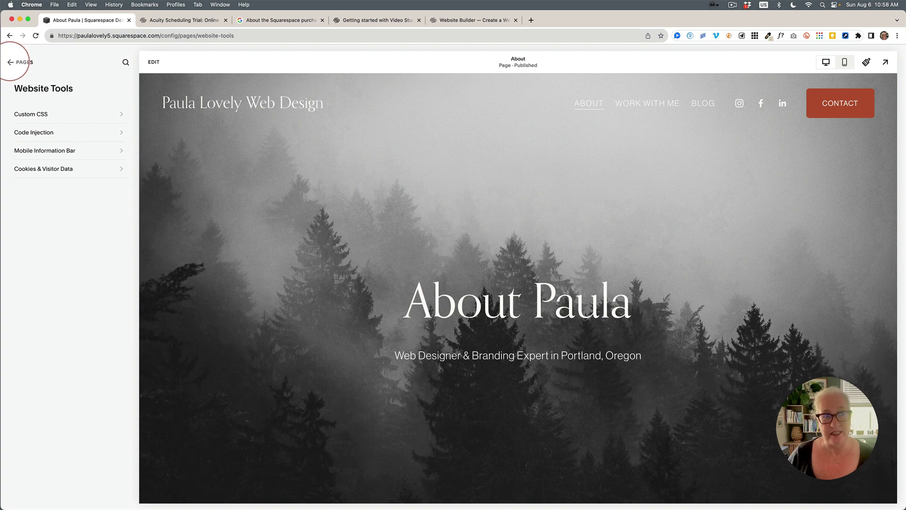
{"action": "left_click", "coordinate": [12, 61]}
{"action": "left_click", "coordinate": [18, 62]}
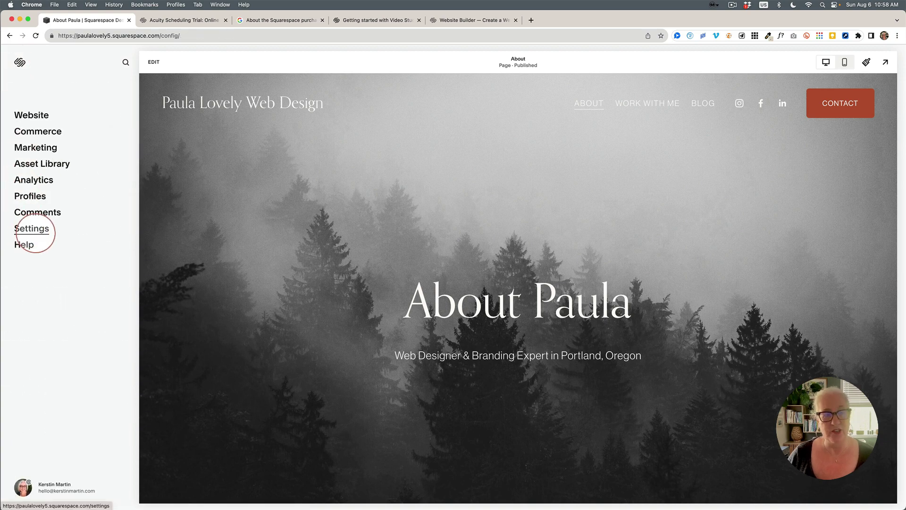
Open the site Settings and look through the website, commerce, marketing, third-party tools, account and shortcut options
{"action": "left_click", "coordinate": [33, 229]}
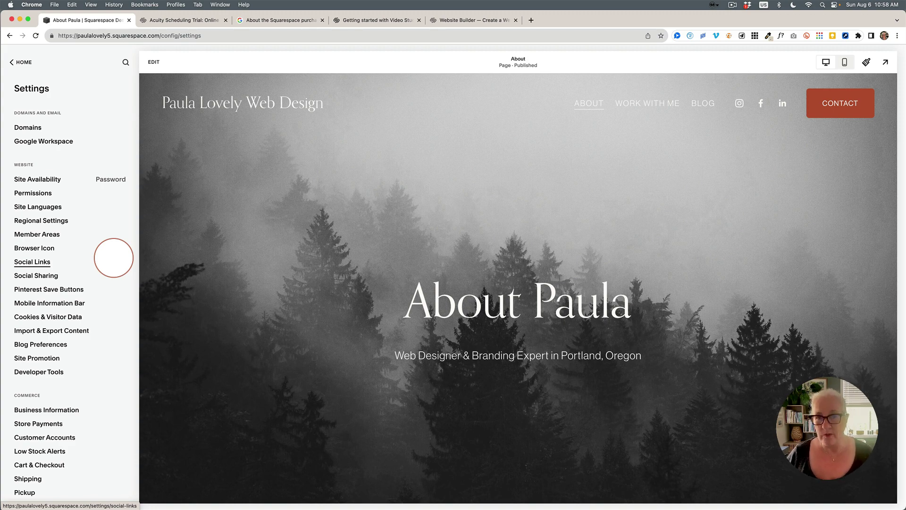
{"action": "scroll", "coordinate": [95, 361], "scroll_direction": "down", "scroll_amount": 5}
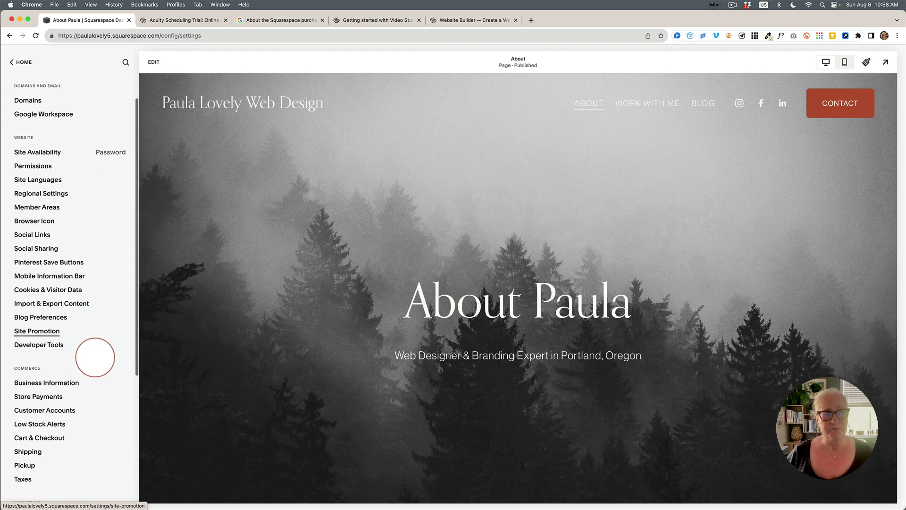
{"action": "scroll", "coordinate": [95, 358], "scroll_direction": "down", "scroll_amount": 3}
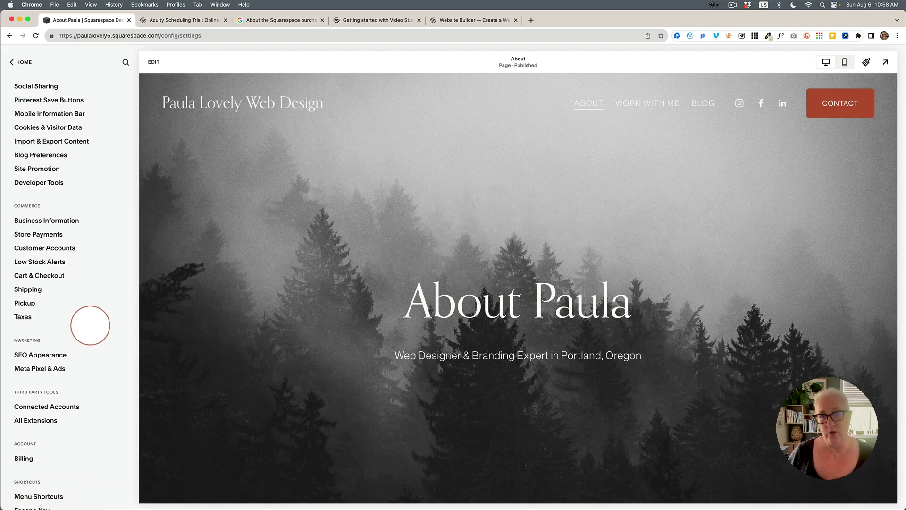
{"action": "scroll", "coordinate": [90, 326], "scroll_direction": "up", "scroll_amount": 8}
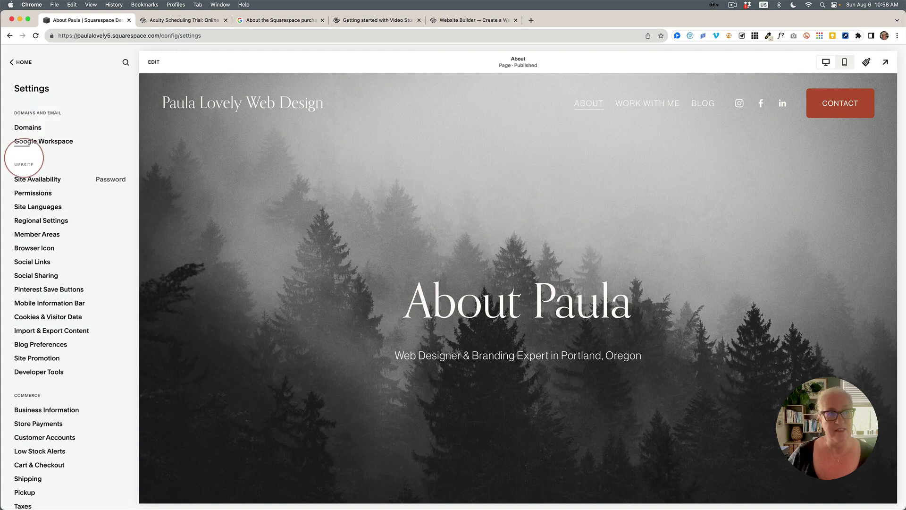
{"action": "scroll", "coordinate": [31, 166], "scroll_direction": "down", "scroll_amount": 5}
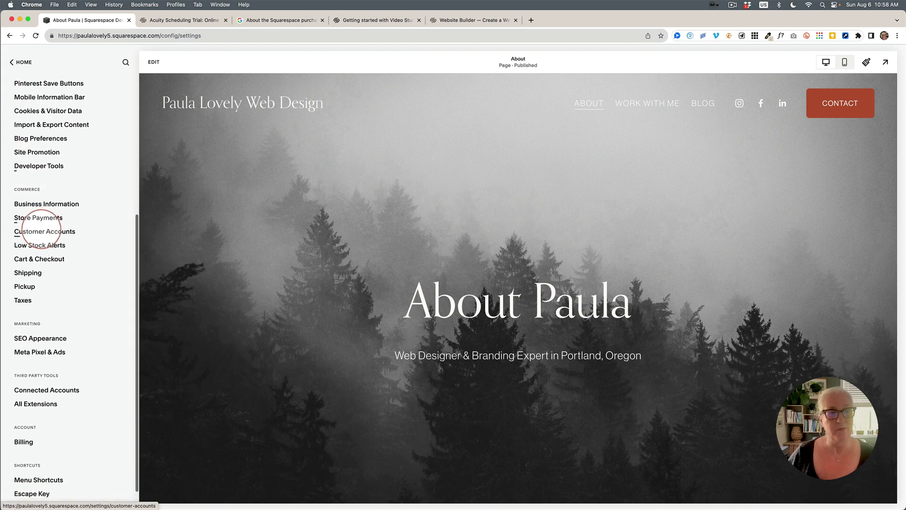
{"action": "scroll", "coordinate": [48, 236], "scroll_direction": "down", "scroll_amount": 1}
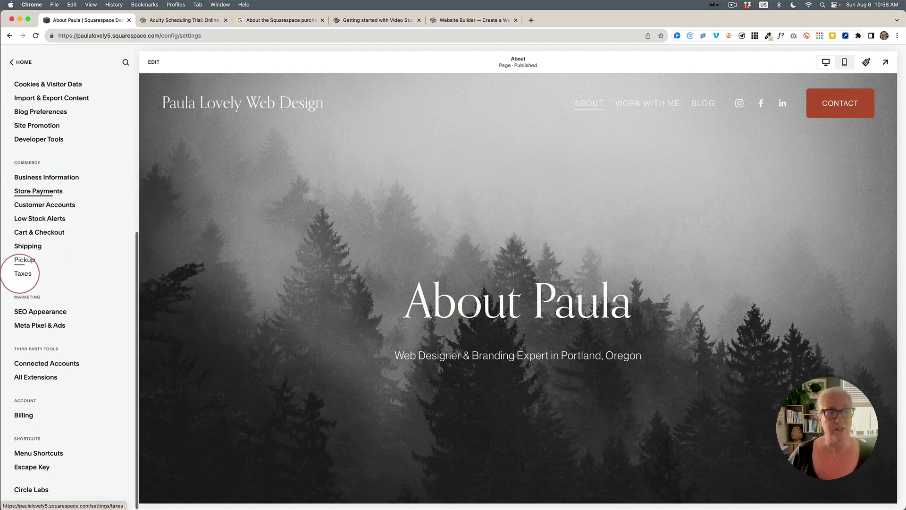
Review the full Settings list again, from domains through shortcuts, and return to the home menu
{"action": "scroll", "coordinate": [64, 279], "scroll_direction": "up", "scroll_amount": 5}
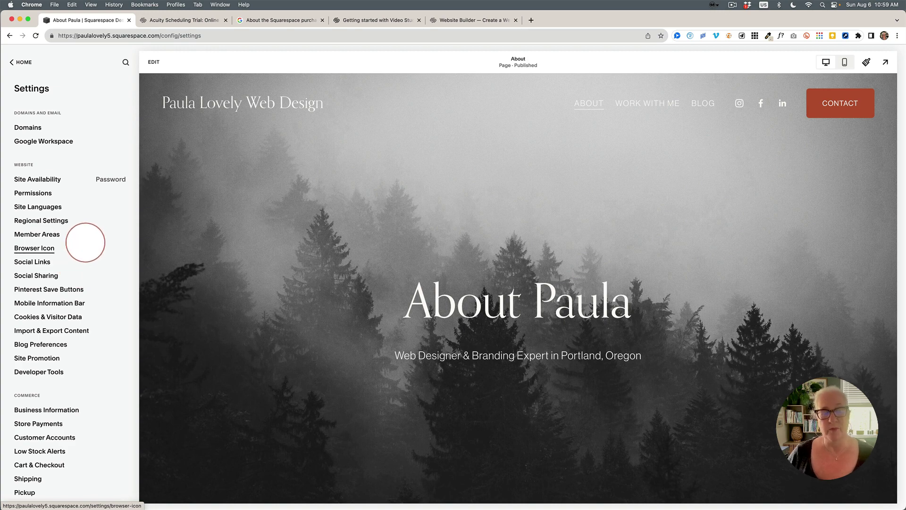
{"action": "scroll", "coordinate": [84, 245], "scroll_direction": "down", "scroll_amount": 5}
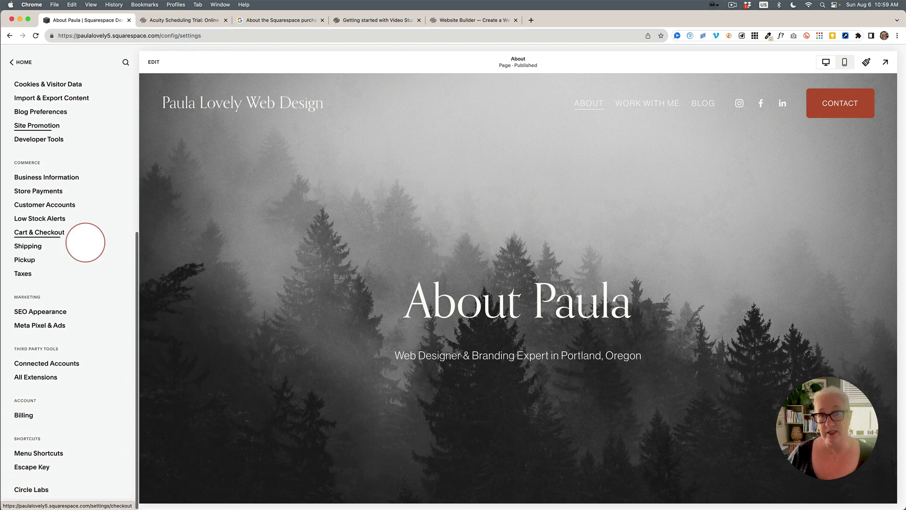
{"action": "scroll", "coordinate": [85, 242], "scroll_direction": "up", "scroll_amount": 5}
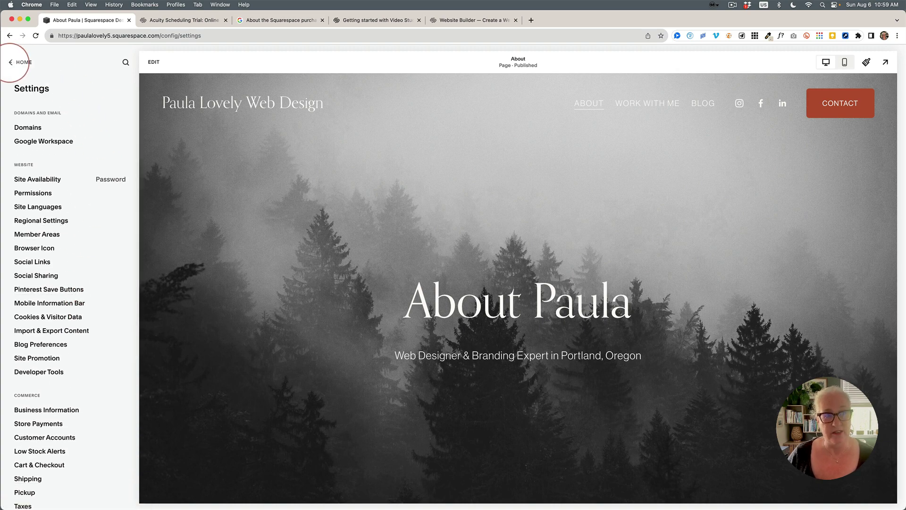
{"action": "left_click", "coordinate": [15, 62]}
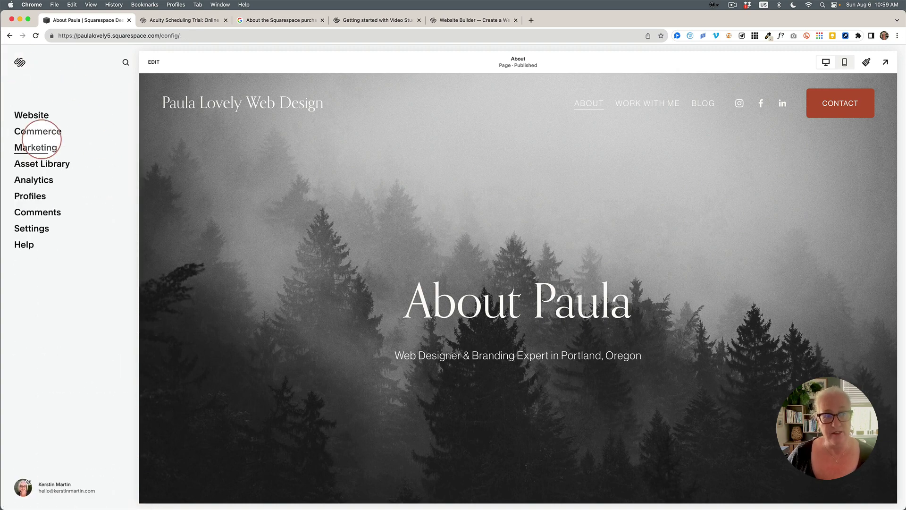
Look through the Commerce section and its linked Commerce Settings, and return to the home menu
{"action": "left_click", "coordinate": [44, 132]}
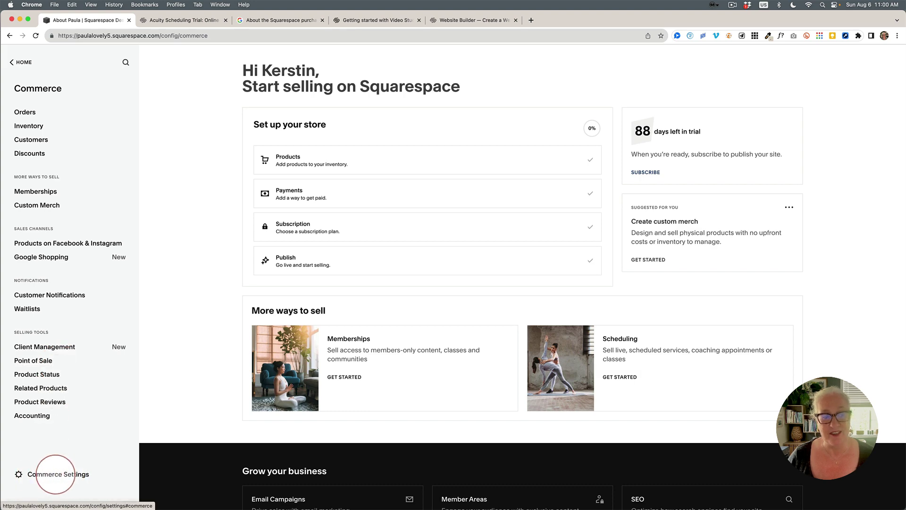
{"action": "left_click", "coordinate": [55, 474]}
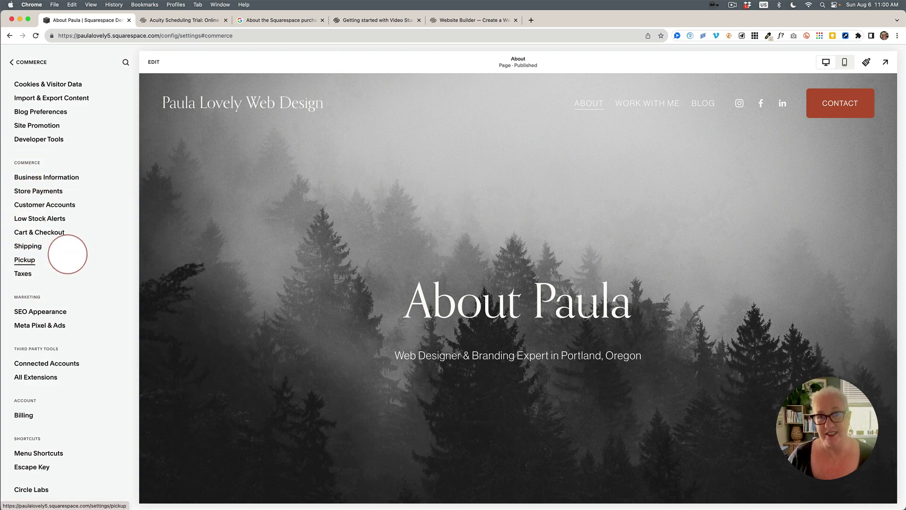
{"action": "left_click", "coordinate": [17, 62]}
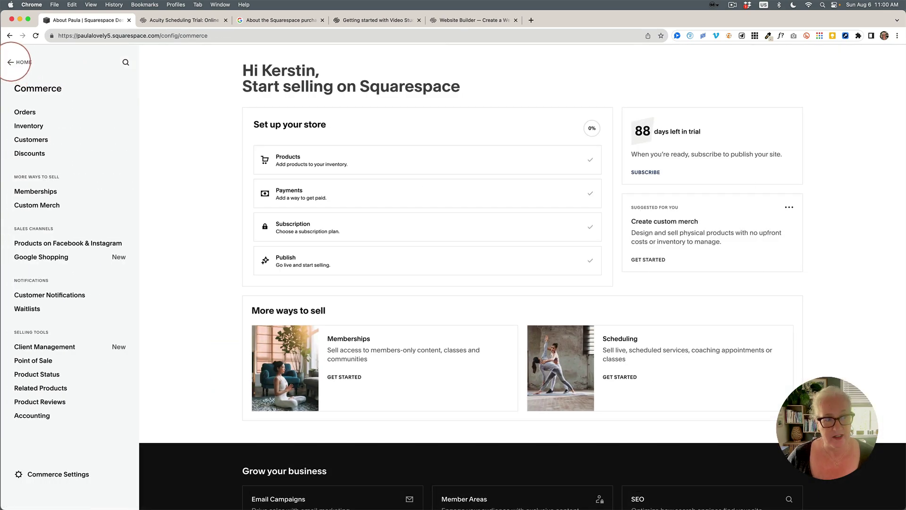
{"action": "left_click", "coordinate": [18, 62]}
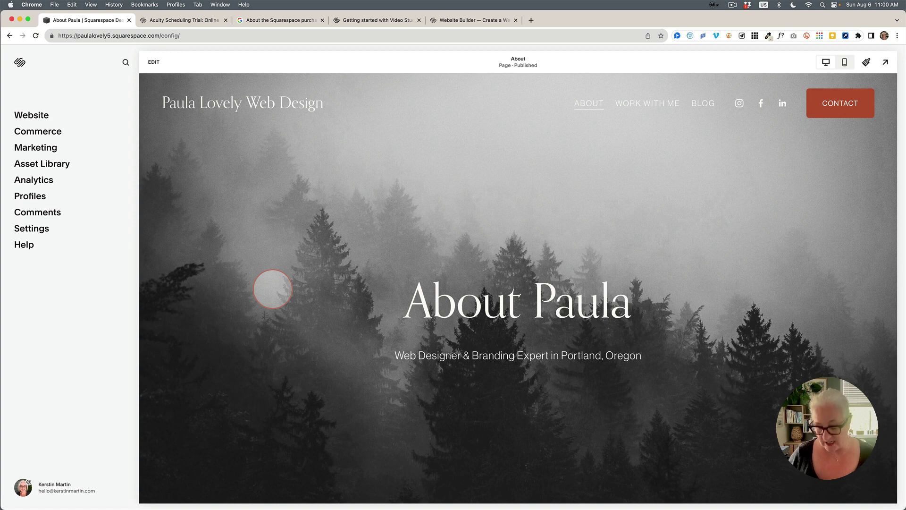
Search the dashboard for "permiss", and replace the search term with "website"
{"action": "key", "text": "super+k"}
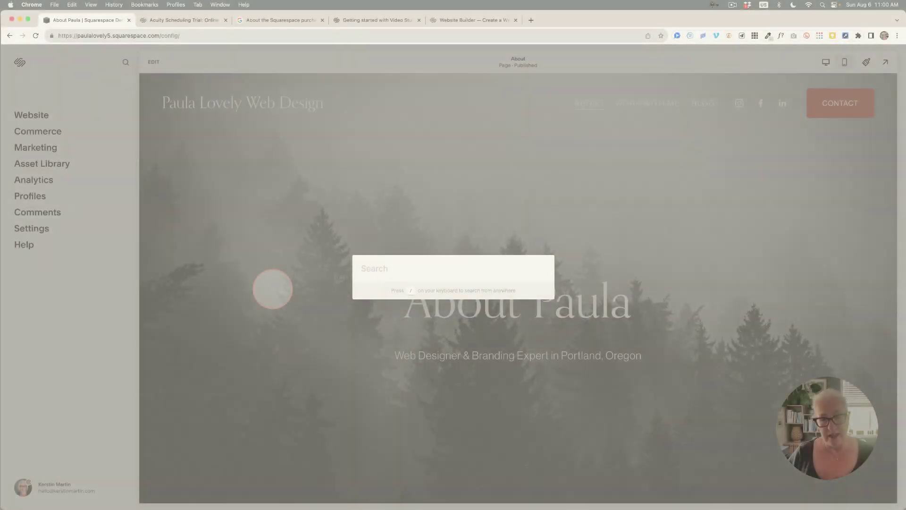
{"action": "type", "text": "permis"}
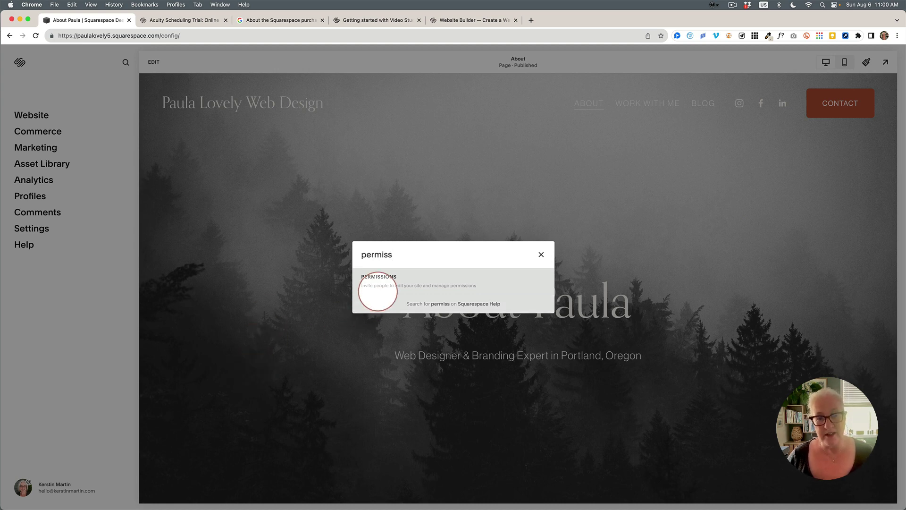
{"action": "type", "text": "s"}
{"action": "key", "text": "BackSpace"}
{"action": "key", "text": "BackSpace"}
{"action": "key", "text": "BackSpace"}
{"action": "key", "text": "BackSpace"}
{"action": "key", "text": "BackSpace"}
{"action": "key", "text": "BackSpace"}
{"action": "key", "text": "BackSpace"}
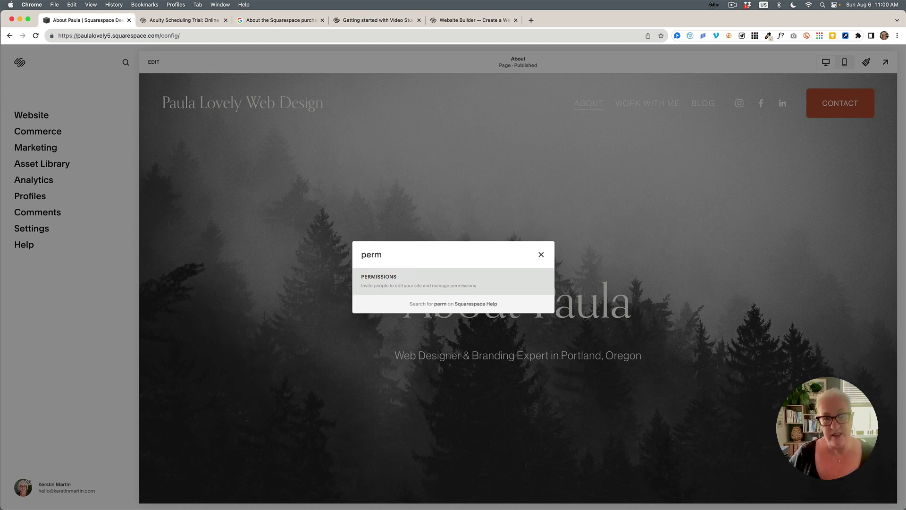
{"action": "type", "text": "website"}
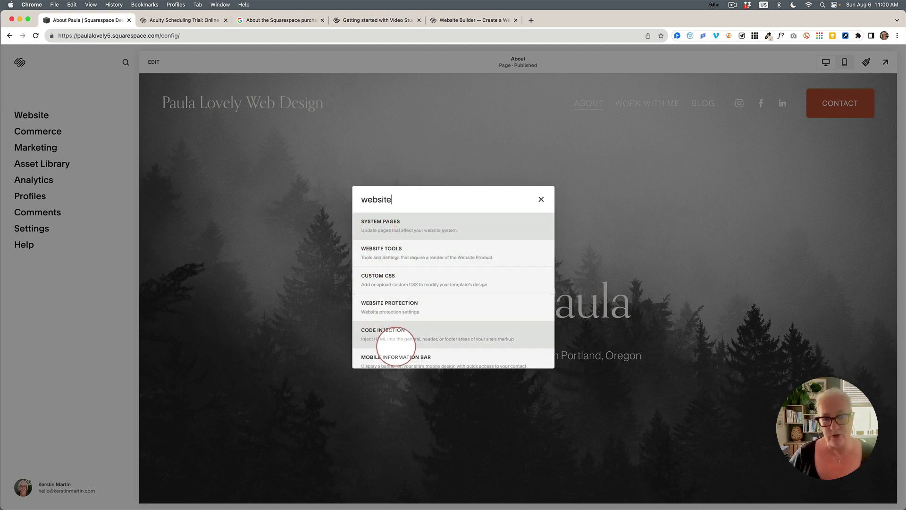
Search for "custom css" to open the Custom CSS editor, and return to the home menu
{"action": "left_click_drag", "start_coordinate": [391, 200], "coordinate": [357, 199]}
{"action": "type", "text": "custom css"}
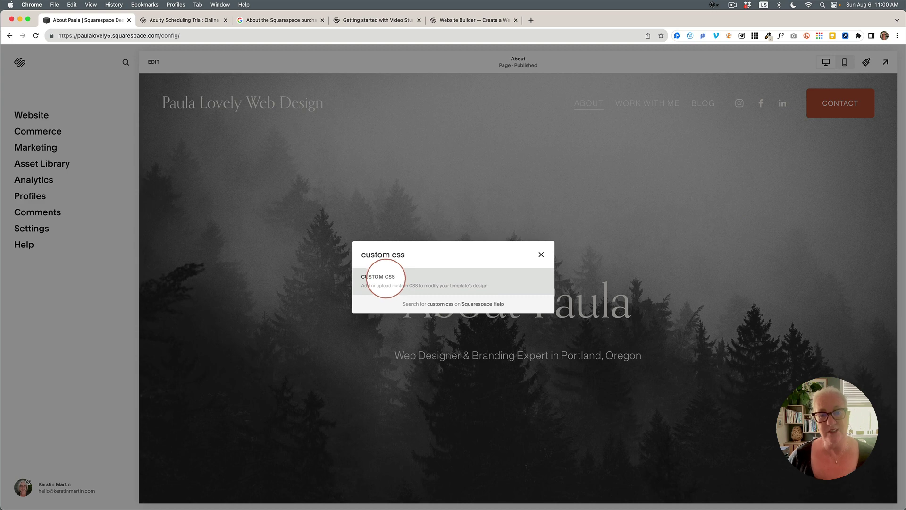
{"action": "left_click", "coordinate": [385, 279]}
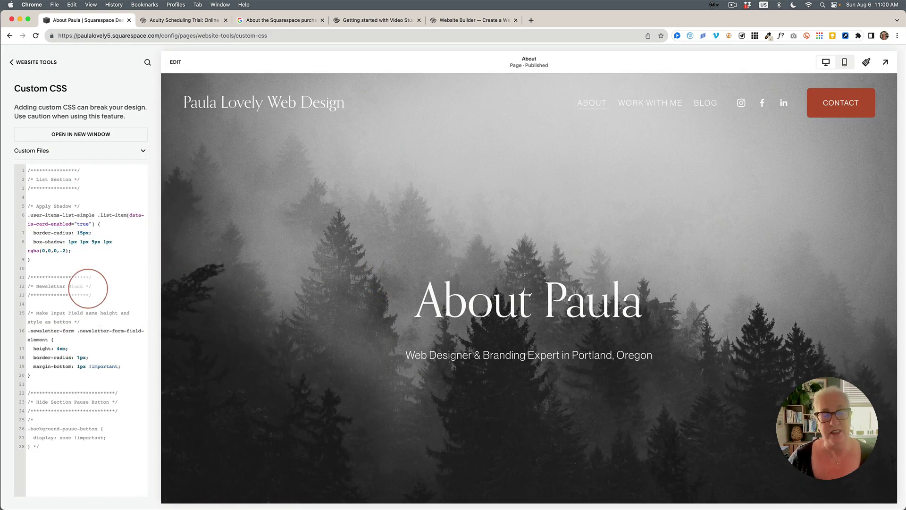
{"action": "left_click", "coordinate": [19, 62]}
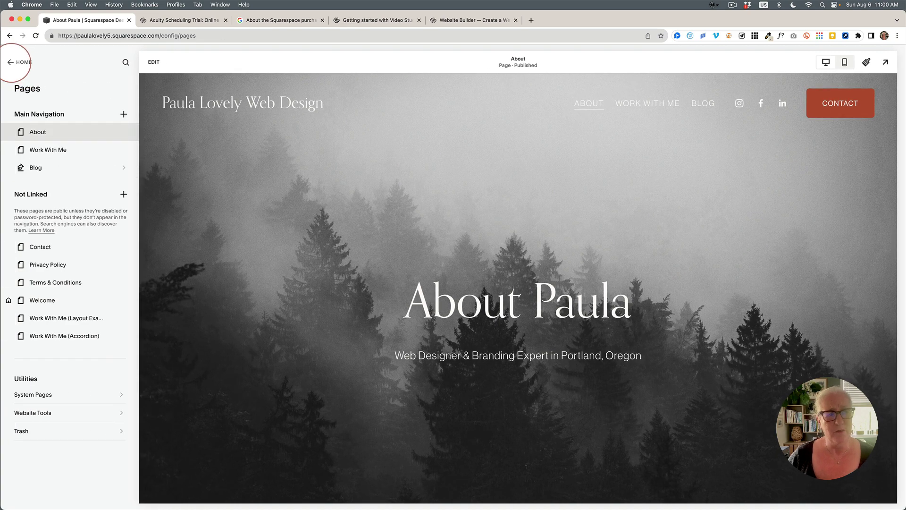
{"action": "left_click", "coordinate": [13, 62]}
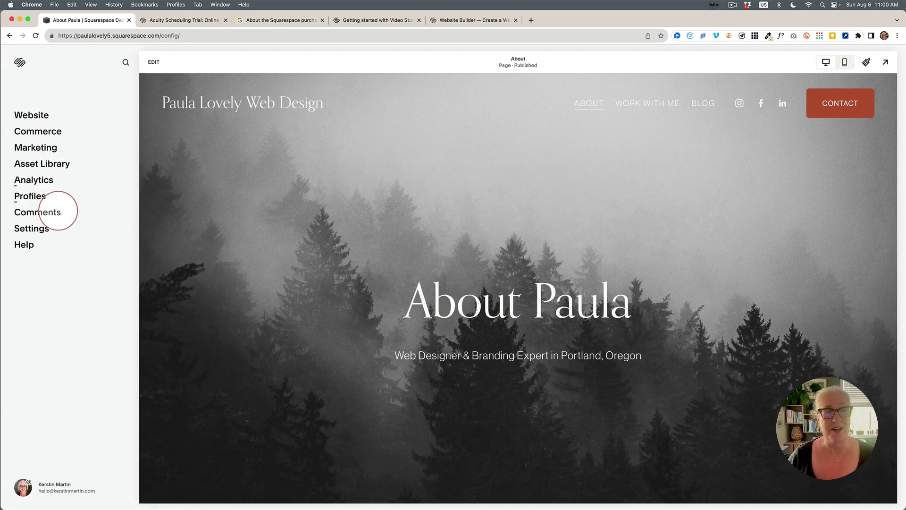
Search the dashboard for "commerce", browse the matching sections and close the search
{"action": "key", "text": "slash"}
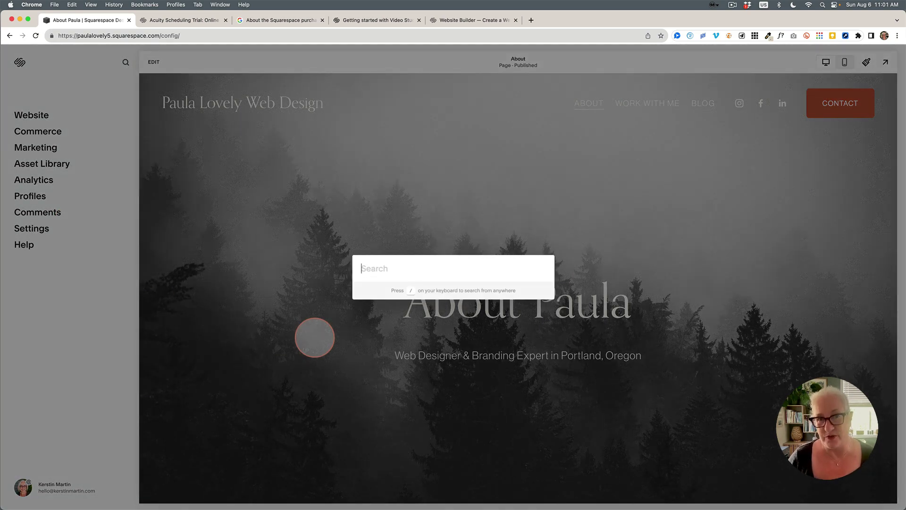
{"action": "type", "text": "commerce"}
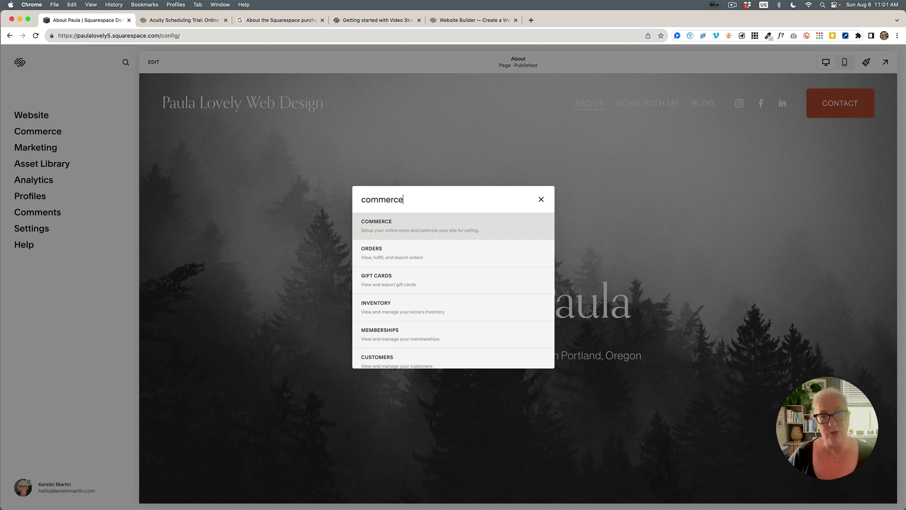
{"action": "scroll", "coordinate": [419, 328], "scroll_direction": "down", "scroll_amount": 5}
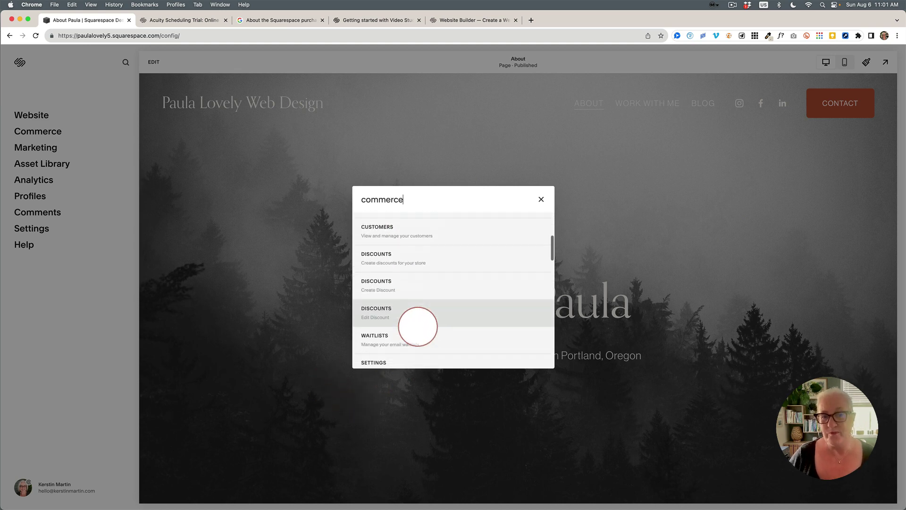
{"action": "scroll", "coordinate": [417, 322], "scroll_direction": "down", "scroll_amount": 2}
{"action": "scroll", "coordinate": [415, 318], "scroll_direction": "up", "scroll_amount": 8}
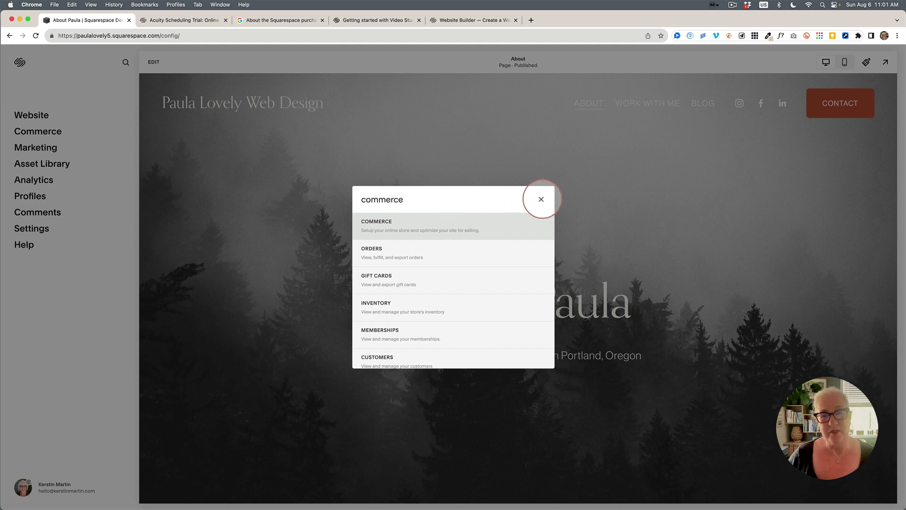
{"action": "left_click", "coordinate": [540, 200]}
{"action": "left_click", "coordinate": [458, 226]}
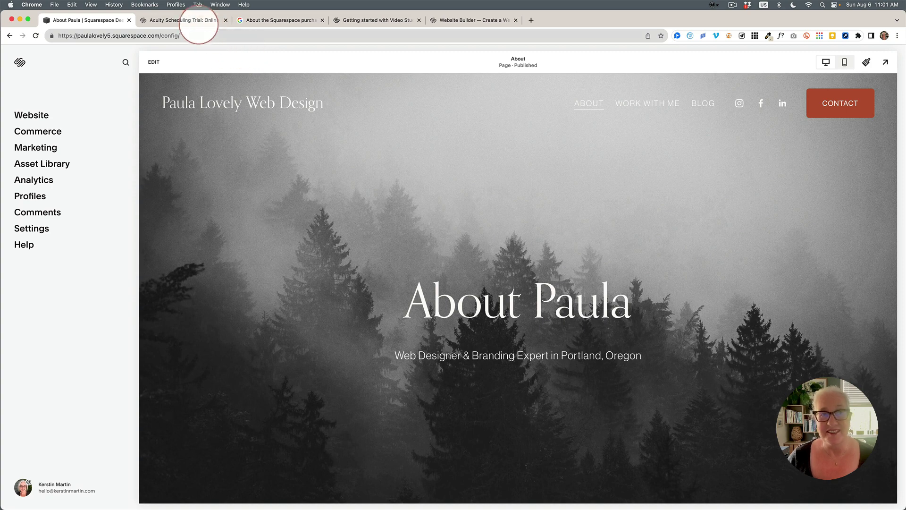
Review the Acuity Scheduling trial page, the Google Domains purchase article and the Video Studio help article
{"action": "left_click", "coordinate": [198, 20]}
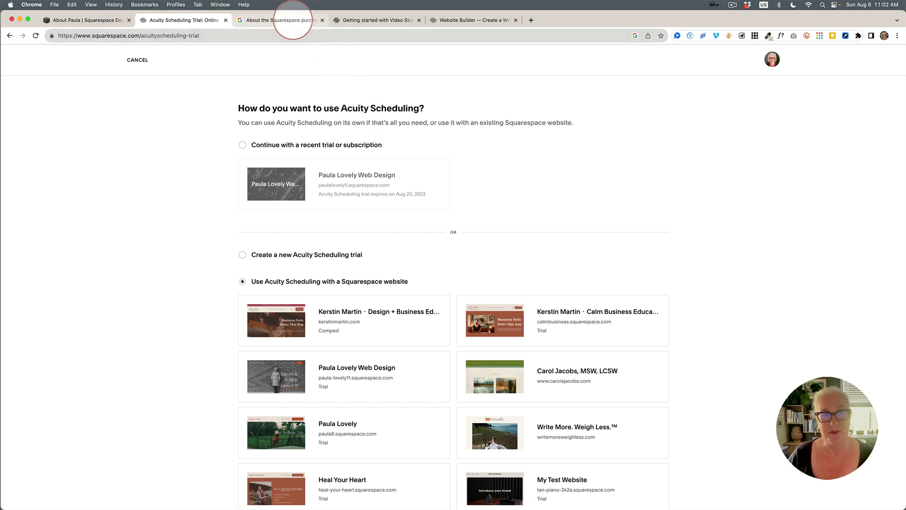
{"action": "left_click", "coordinate": [277, 20]}
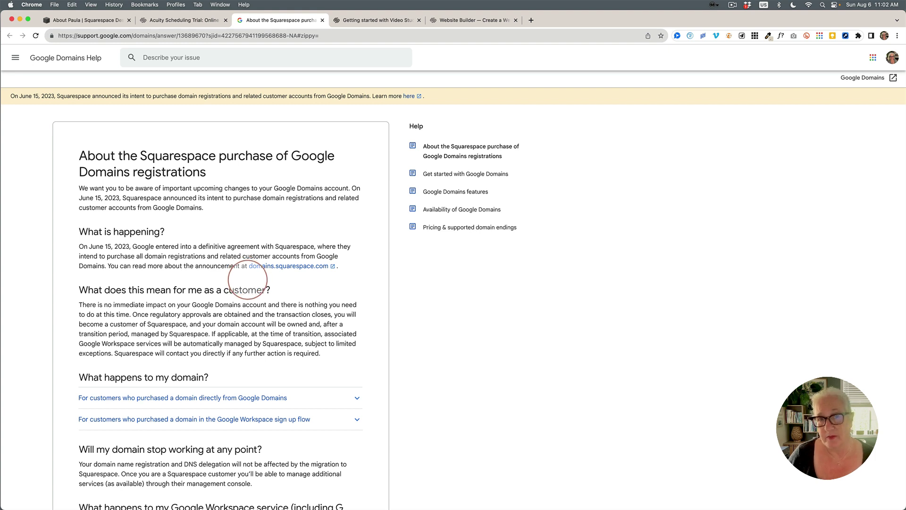
{"action": "left_click", "coordinate": [380, 20]}
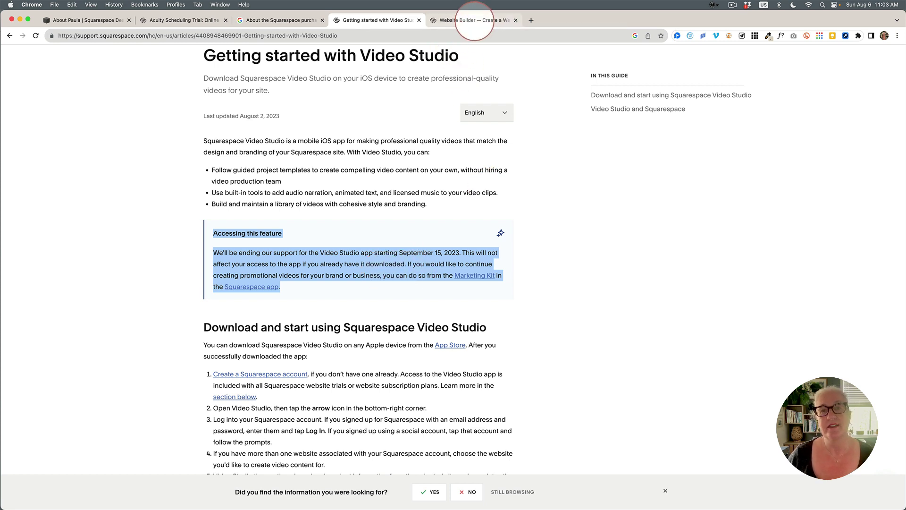
Start building a custom template from the Squarespace website's templates page and title the site "My Title"
{"action": "left_click", "coordinate": [474, 20]}
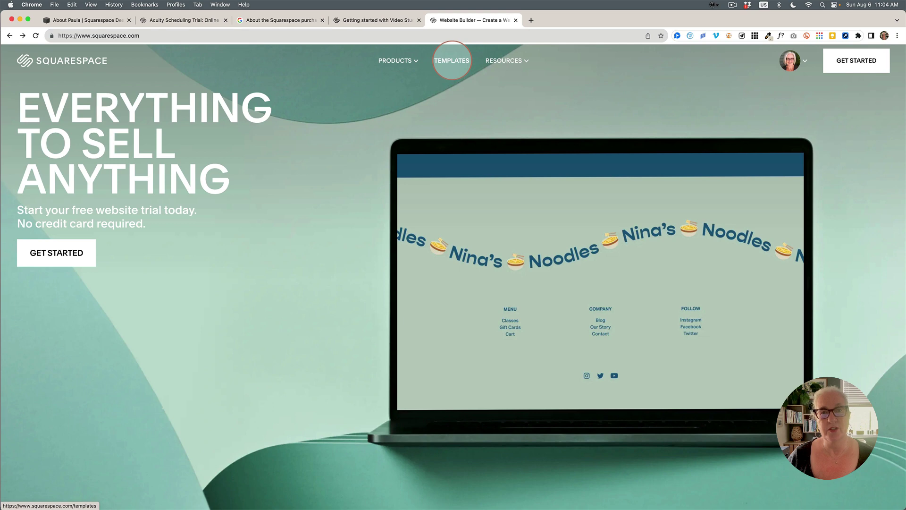
{"action": "left_click", "coordinate": [452, 60]}
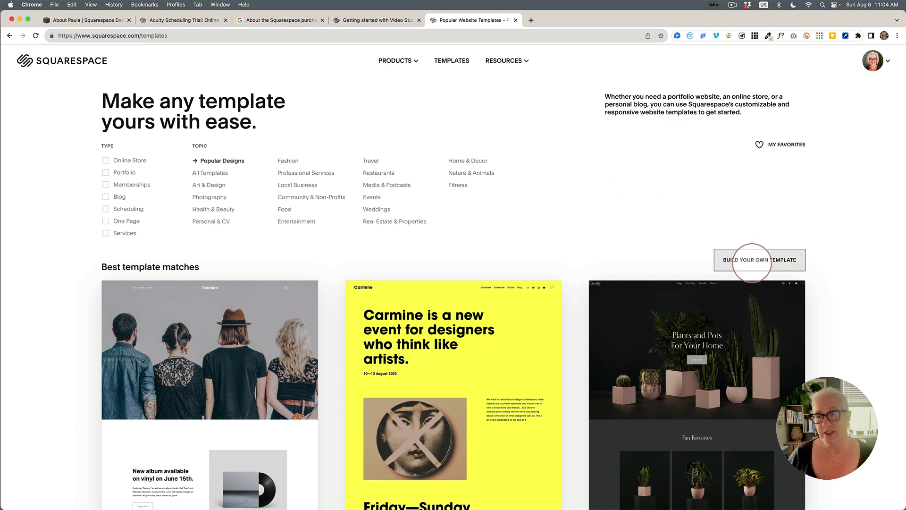
{"action": "left_click", "coordinate": [759, 261]}
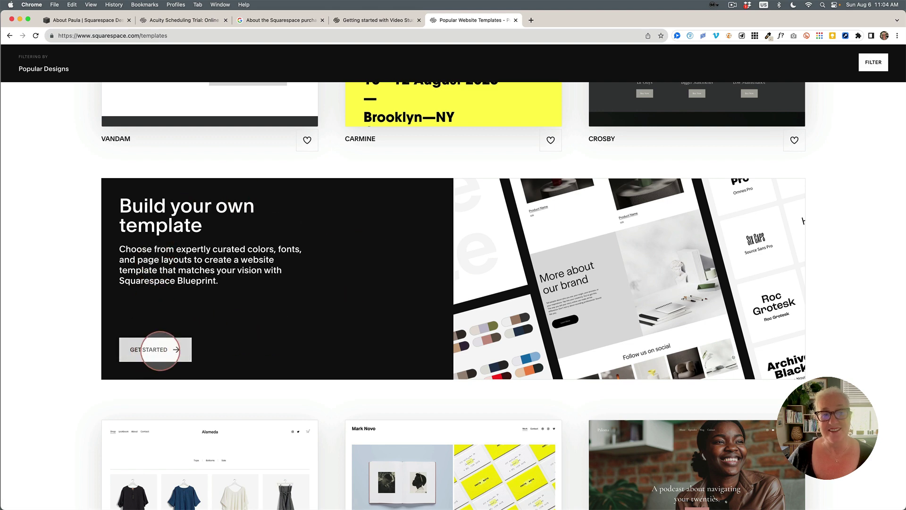
{"action": "left_click", "coordinate": [156, 349]}
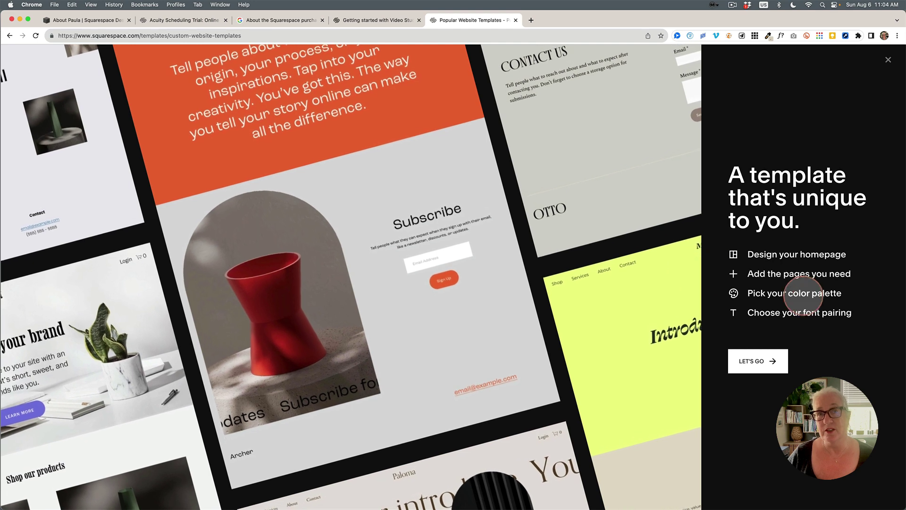
{"action": "left_click", "coordinate": [757, 362]}
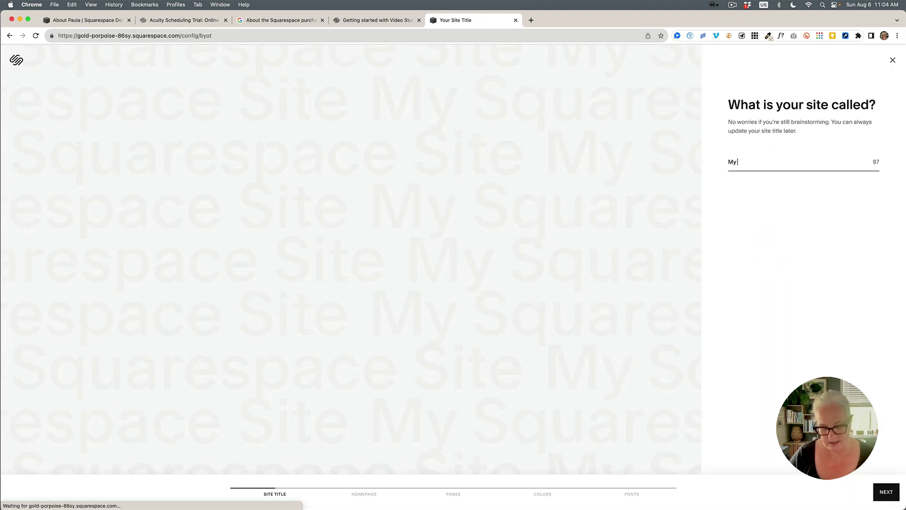
{"action": "type", "text": "le"}
{"action": "left_click", "coordinate": [886, 491]}
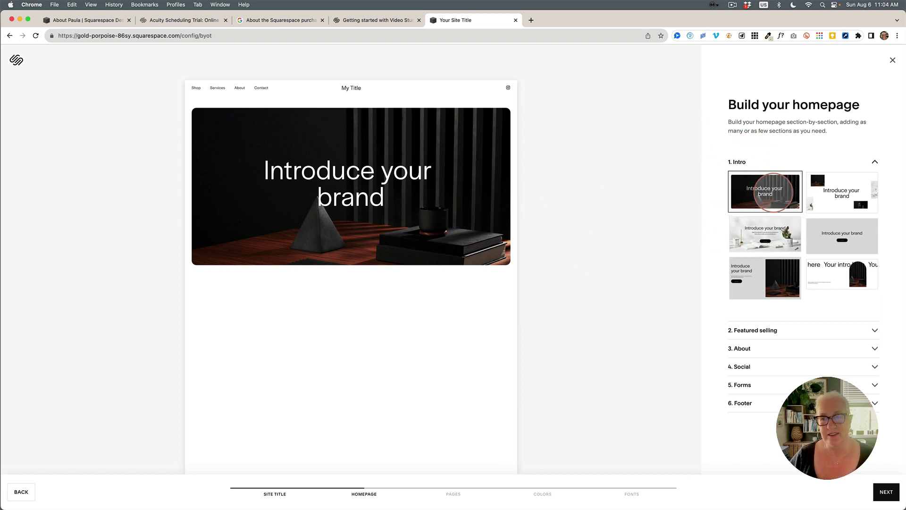
Choose the homepage's dark full-image intro layout and the "Our Services" list with four services as its featured selling section
{"action": "left_click", "coordinate": [757, 282]}
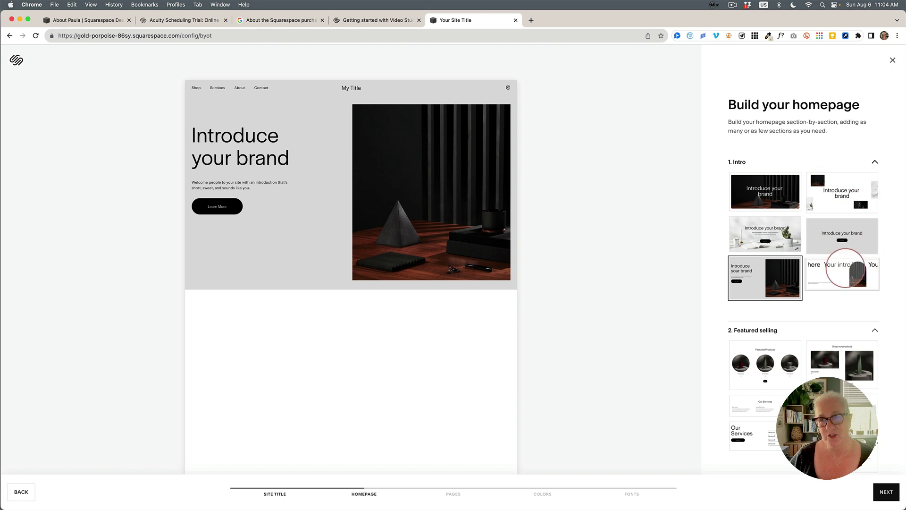
{"action": "left_click", "coordinate": [765, 193]}
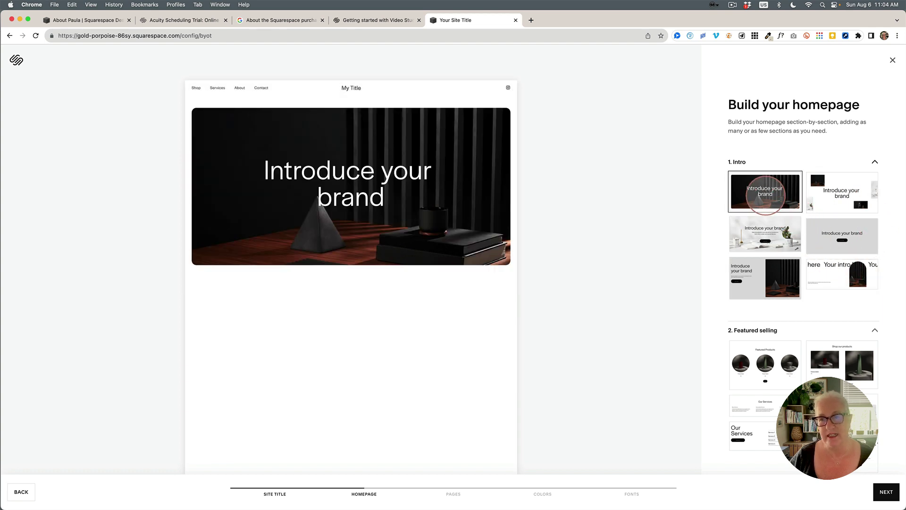
{"action": "scroll", "coordinate": [764, 236], "scroll_direction": "down", "scroll_amount": 2}
{"action": "scroll", "coordinate": [767, 227], "scroll_direction": "down", "scroll_amount": 2}
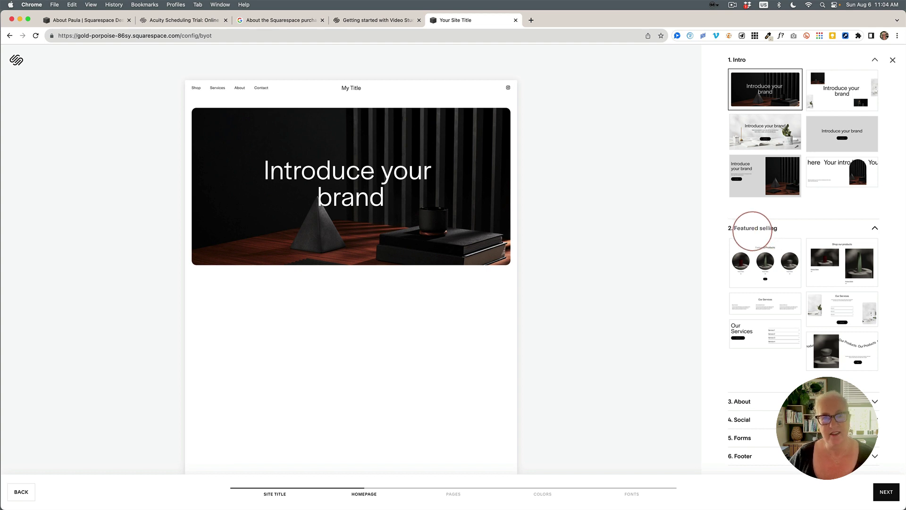
{"action": "left_click", "coordinate": [774, 268]}
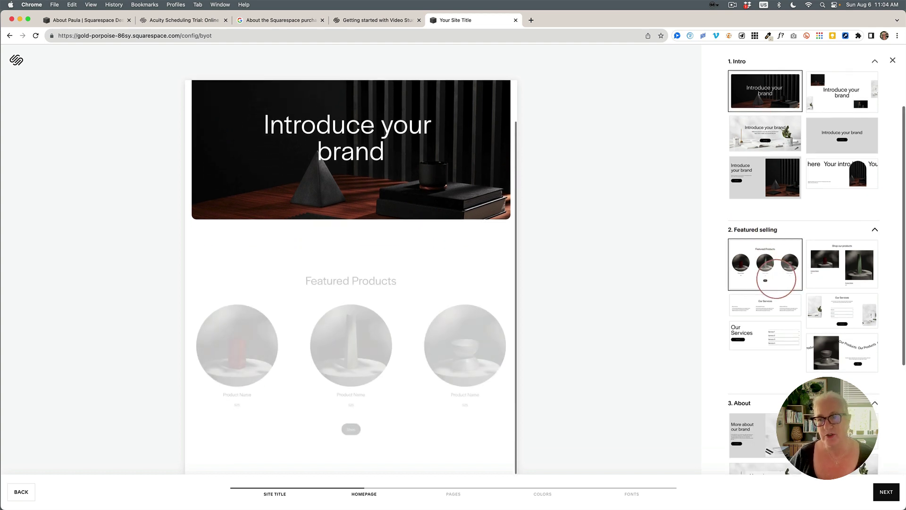
{"action": "left_click", "coordinate": [779, 326]}
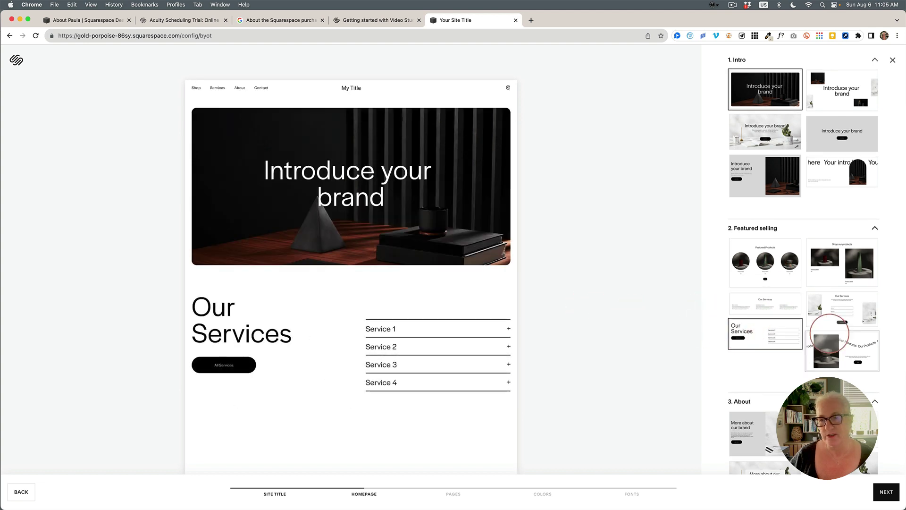
Keep the four-service "Our Services" list for featured selling and choose the About layout with a full-width plant image above two smaller pictures
{"action": "left_click", "coordinate": [850, 305]}
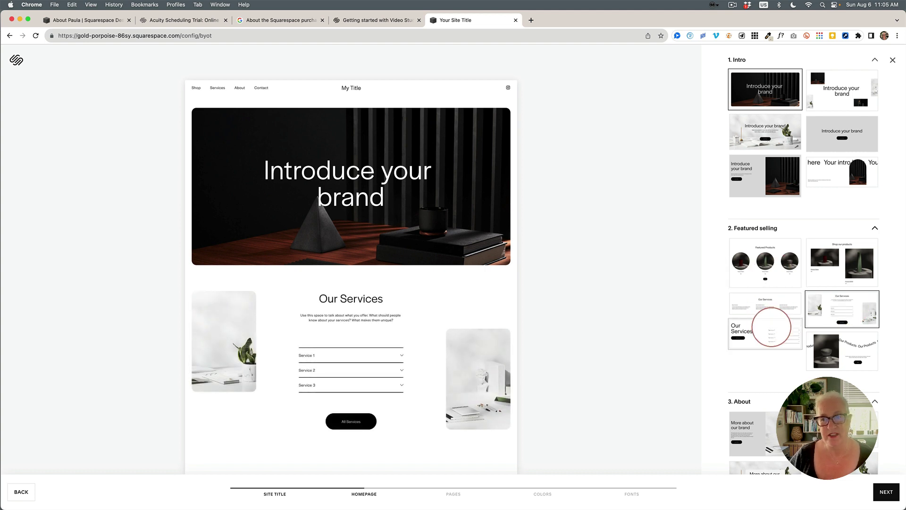
{"action": "left_click", "coordinate": [772, 327]}
{"action": "scroll", "coordinate": [799, 354], "scroll_direction": "down", "scroll_amount": 5}
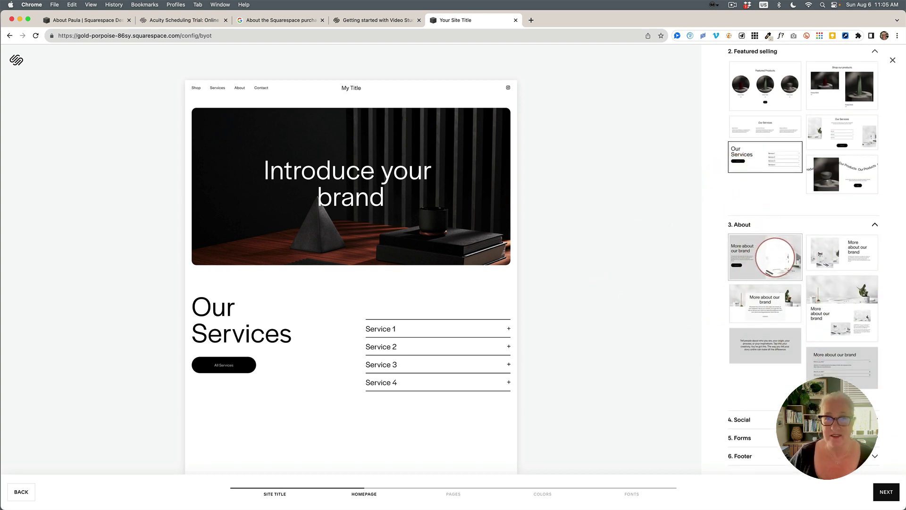
{"action": "left_click", "coordinate": [774, 260]}
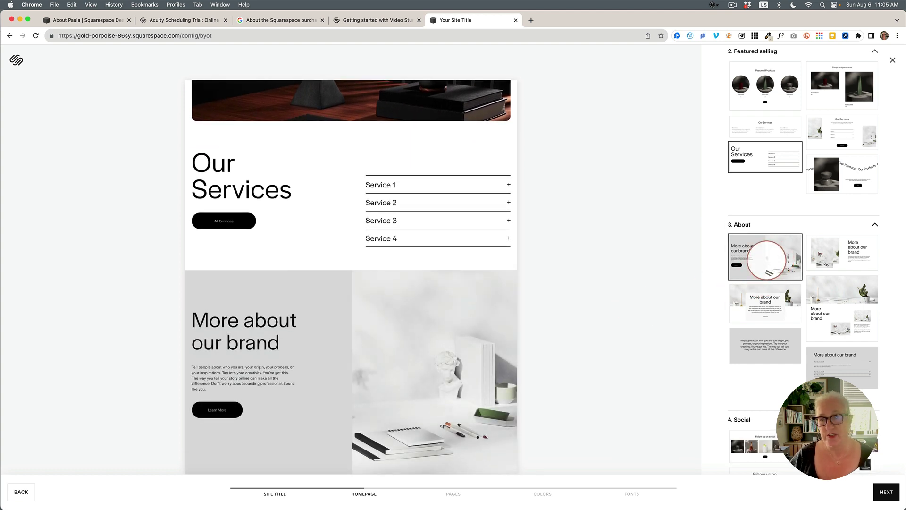
{"action": "left_click", "coordinate": [763, 302]}
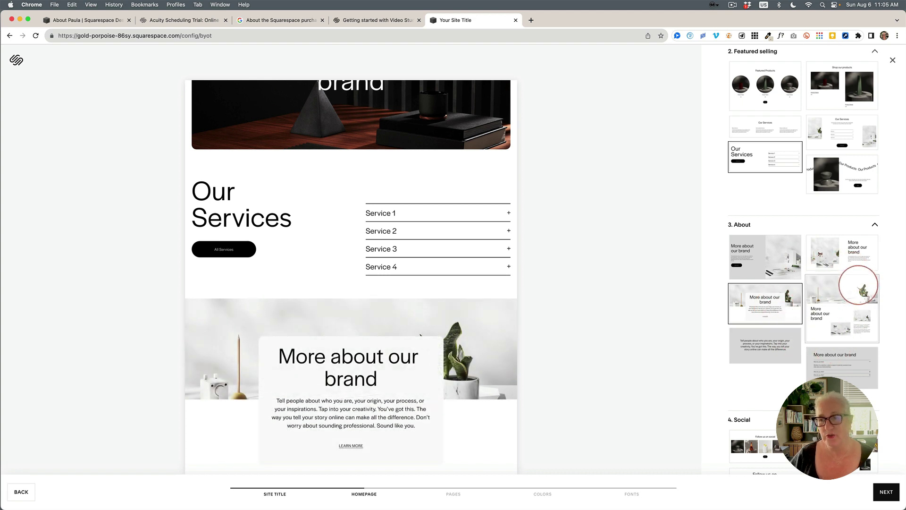
{"action": "left_click", "coordinate": [845, 309]}
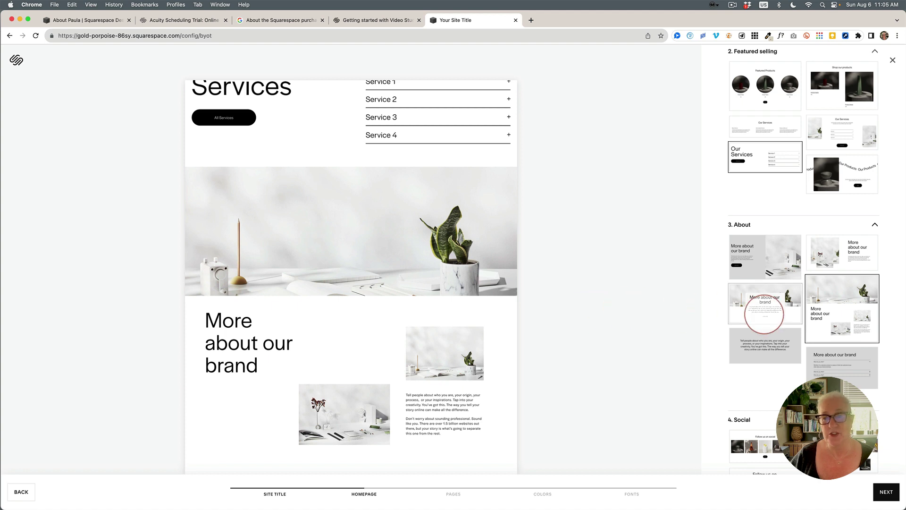
Choose the row of five images for the homepage's Social section and the Subscribe form over the plant photo for Forms
{"action": "scroll", "coordinate": [767, 312], "scroll_direction": "down", "scroll_amount": 5}
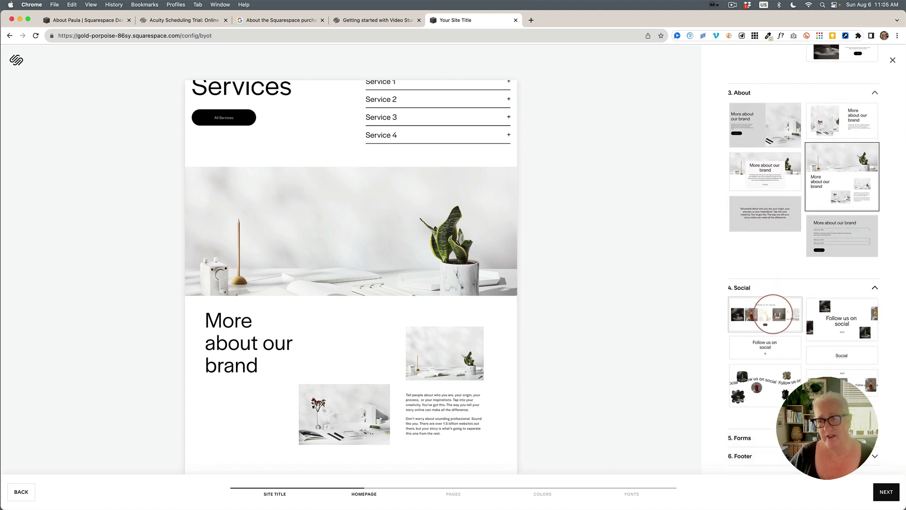
{"action": "left_click", "coordinate": [773, 314]}
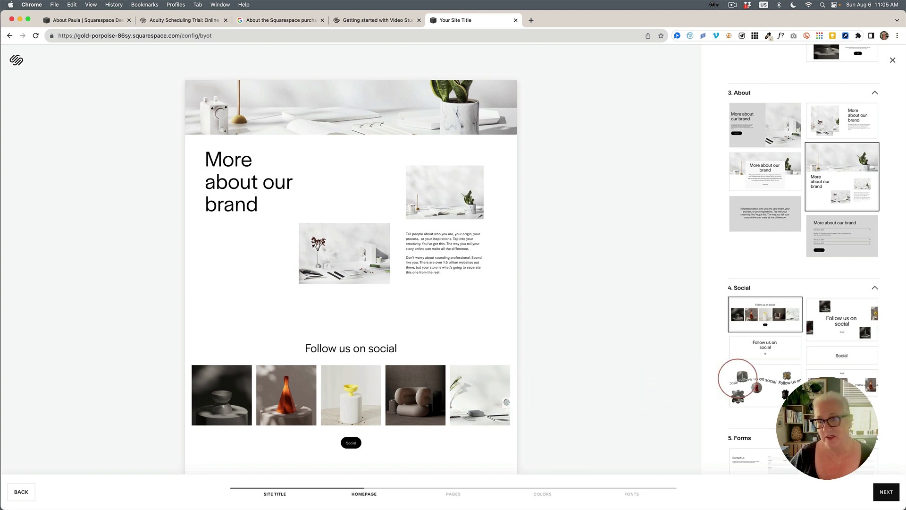
{"action": "scroll", "coordinate": [751, 378], "scroll_direction": "down", "scroll_amount": 2}
{"action": "scroll", "coordinate": [750, 378], "scroll_direction": "down", "scroll_amount": 5}
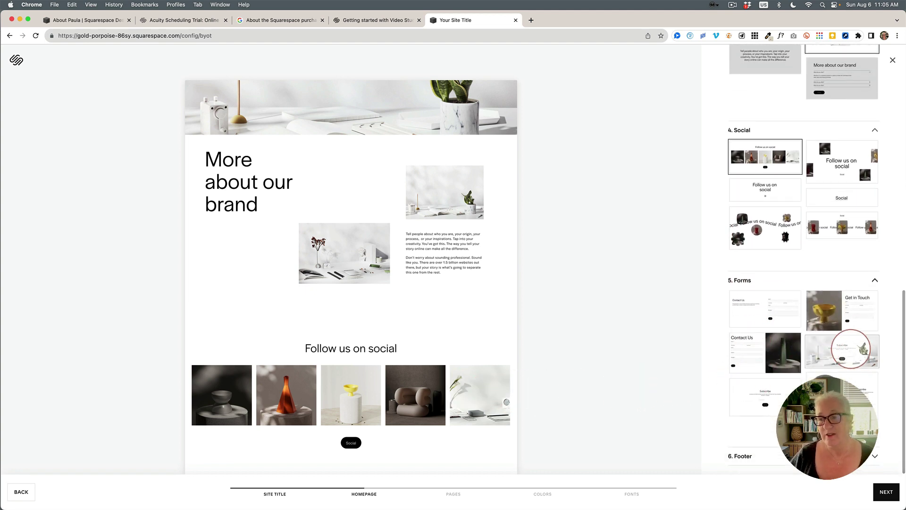
{"action": "left_click", "coordinate": [843, 346]}
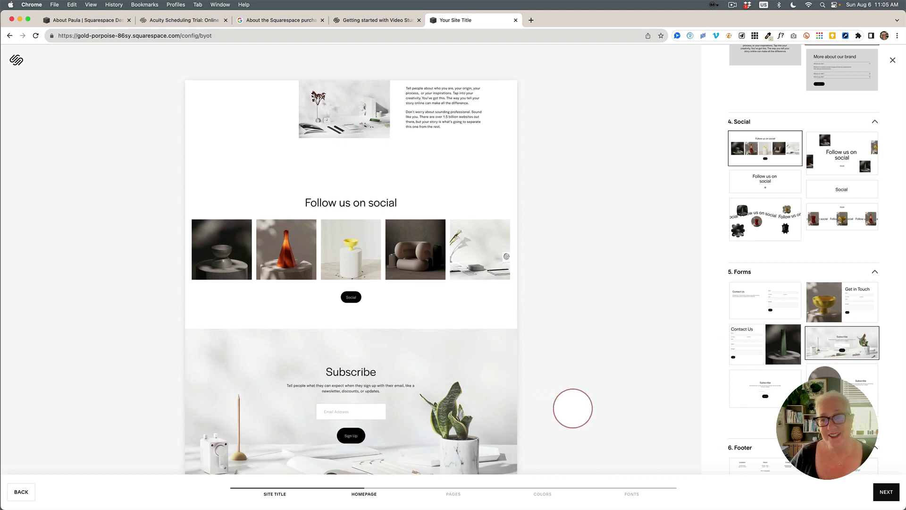
{"action": "left_click", "coordinate": [773, 340]}
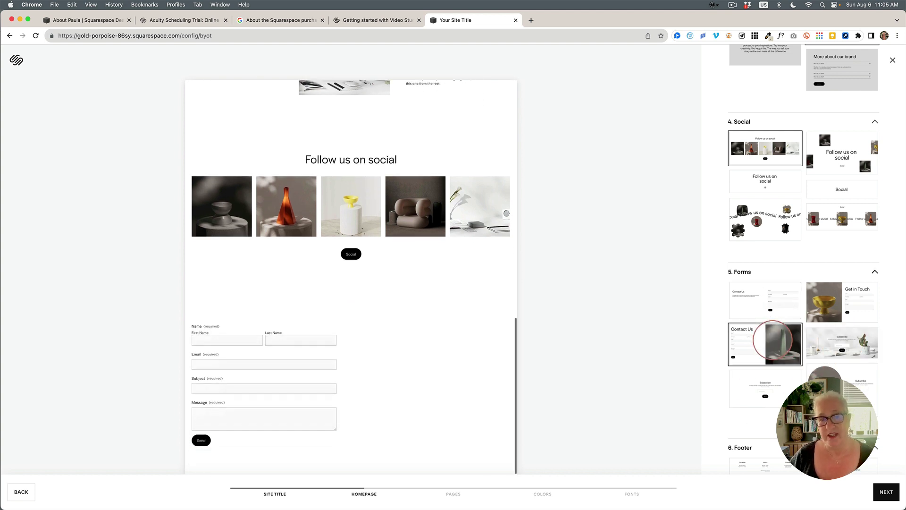
{"action": "left_click", "coordinate": [853, 343]}
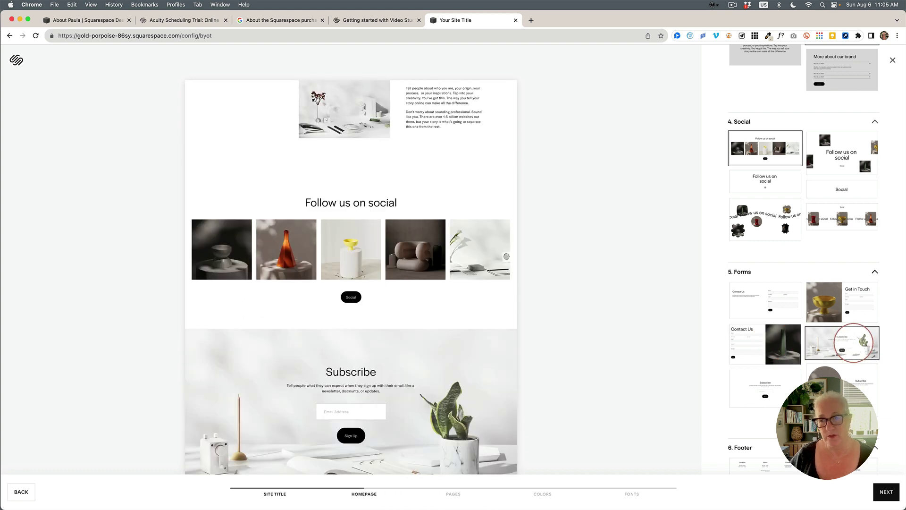
{"action": "scroll", "coordinate": [847, 364], "scroll_direction": "down", "scroll_amount": 3}
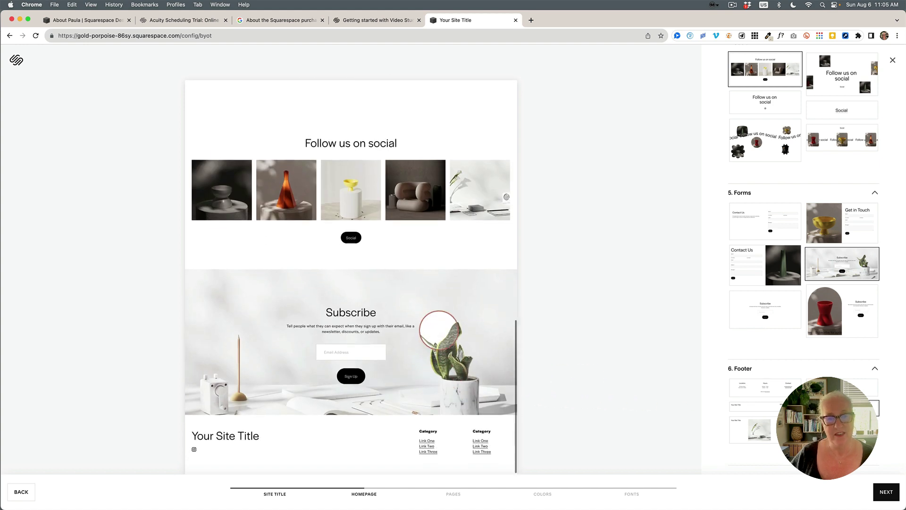
{"action": "scroll", "coordinate": [441, 355], "scroll_direction": "up", "scroll_amount": 10}
{"action": "scroll", "coordinate": [439, 330], "scroll_direction": "up", "scroll_amount": 5}
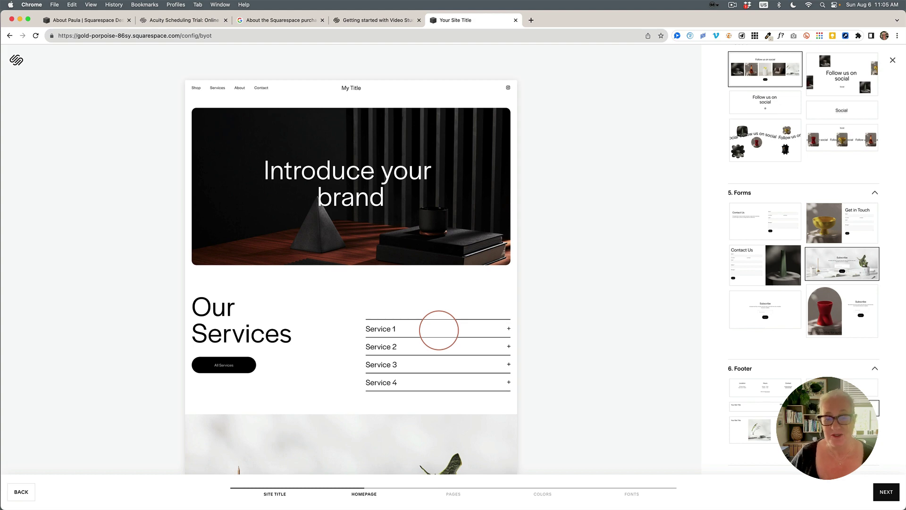
Move on to the site's pages and add the Shop and Services pages
{"action": "left_click", "coordinate": [886, 491]}
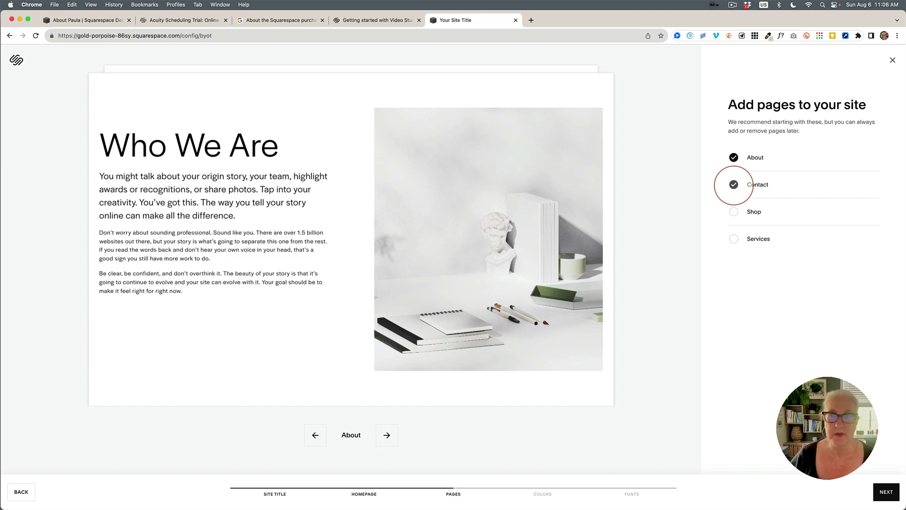
{"action": "left_click", "coordinate": [734, 212]}
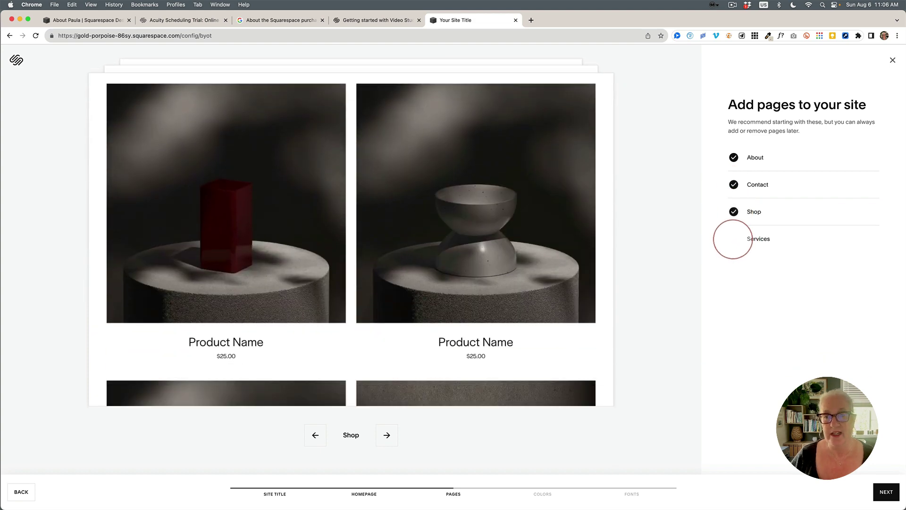
{"action": "left_click", "coordinate": [734, 238]}
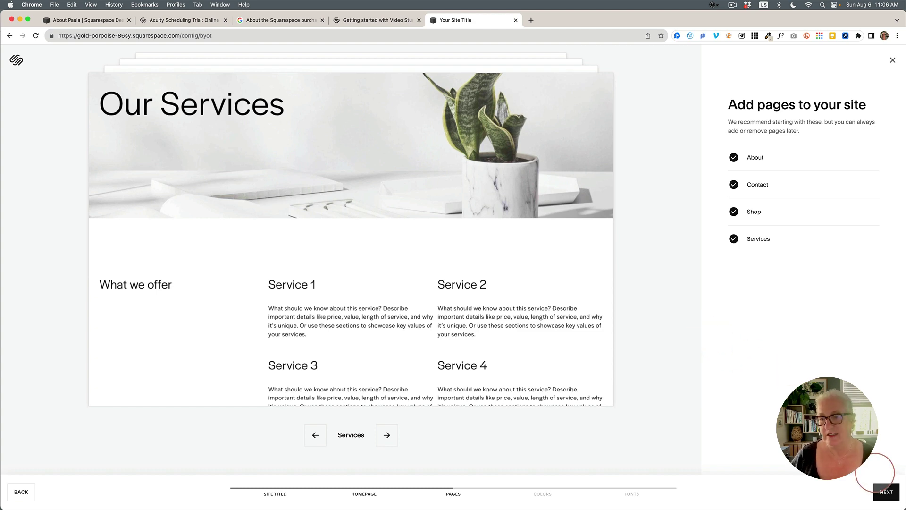
Apply the Neutral color palette of beige, pale lavender-gray and olive green and check it down the homepage preview
{"action": "left_click", "coordinate": [886, 492]}
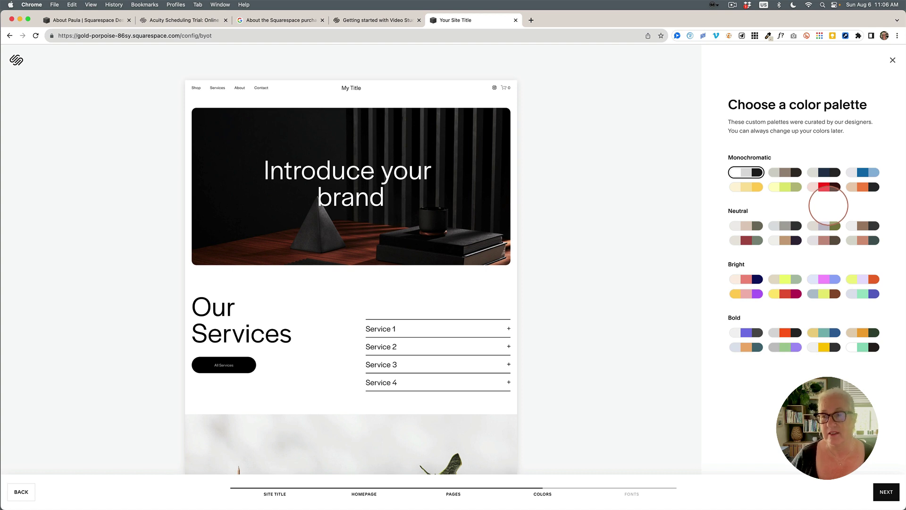
{"action": "left_click", "coordinate": [826, 225]}
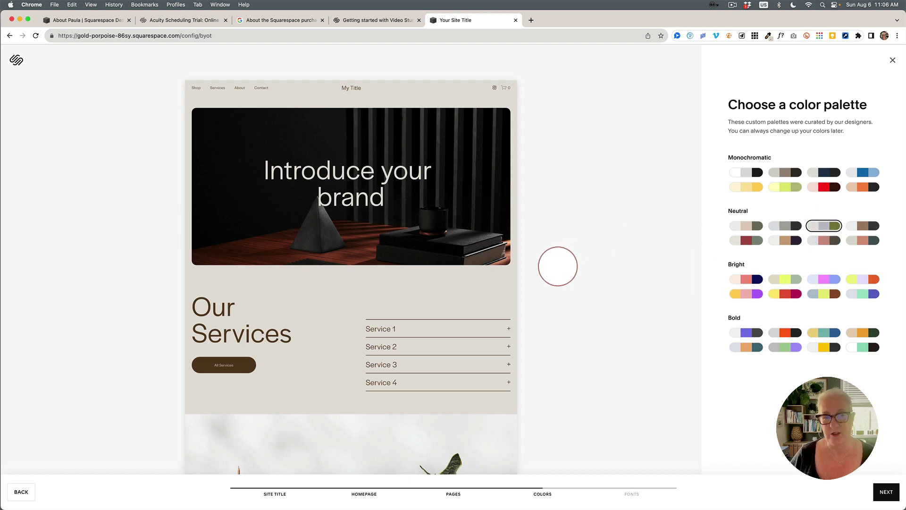
{"action": "scroll", "coordinate": [360, 310], "scroll_direction": "down", "scroll_amount": 5}
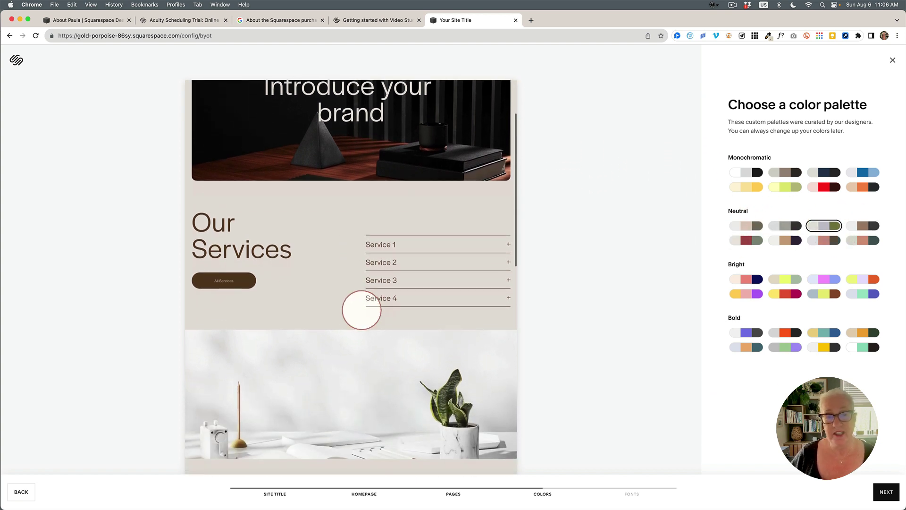
{"action": "scroll", "coordinate": [362, 309], "scroll_direction": "down", "scroll_amount": 7}
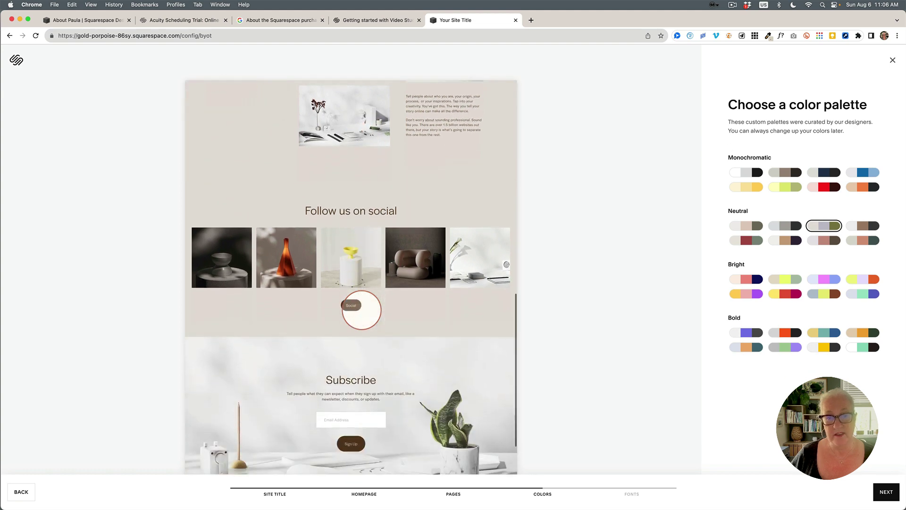
{"action": "scroll", "coordinate": [360, 309], "scroll_direction": "up", "scroll_amount": 12}
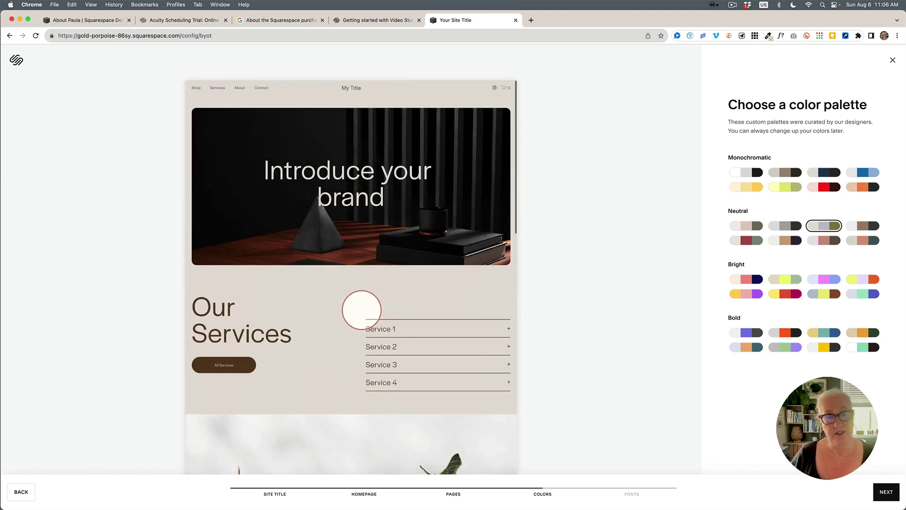
Choose the Mixed font pairing of New Spirit Condensed with IBM Plex Mono for the site
{"action": "left_click", "coordinate": [886, 491]}
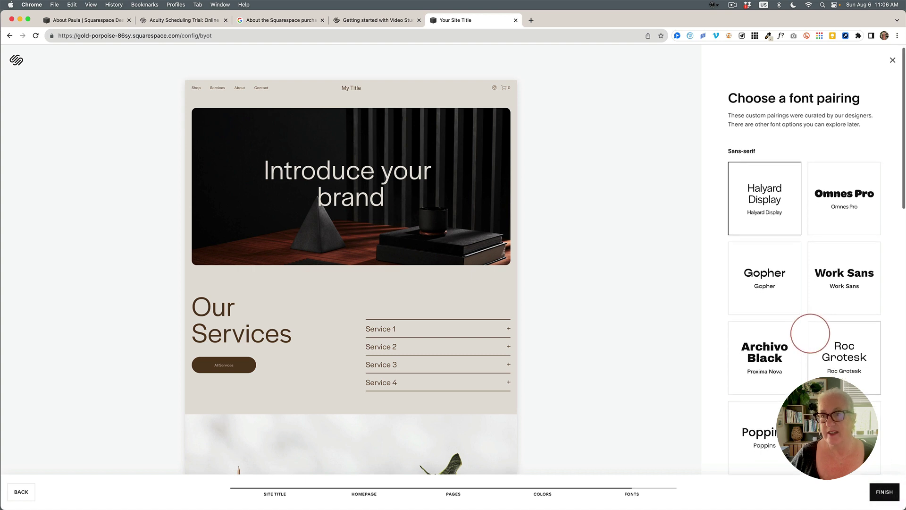
{"action": "scroll", "coordinate": [767, 301], "scroll_direction": "down", "scroll_amount": 1}
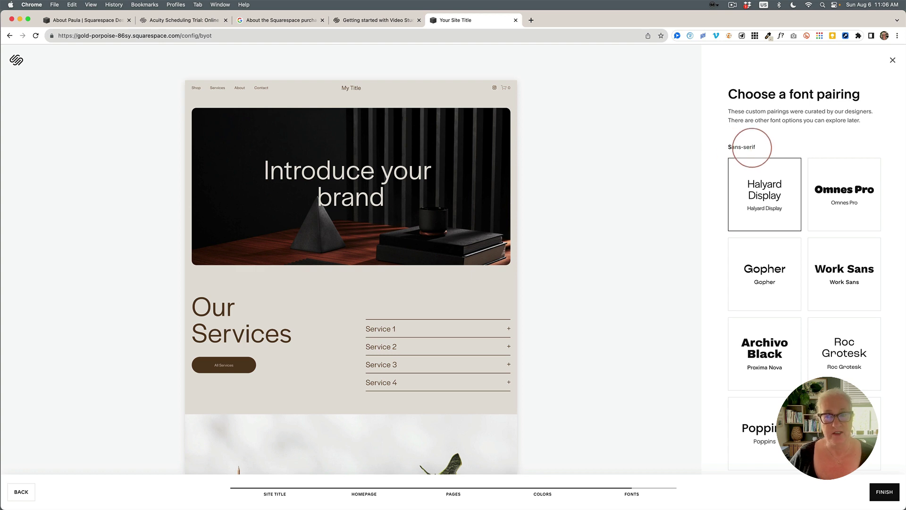
{"action": "scroll", "coordinate": [746, 259], "scroll_direction": "down", "scroll_amount": 5}
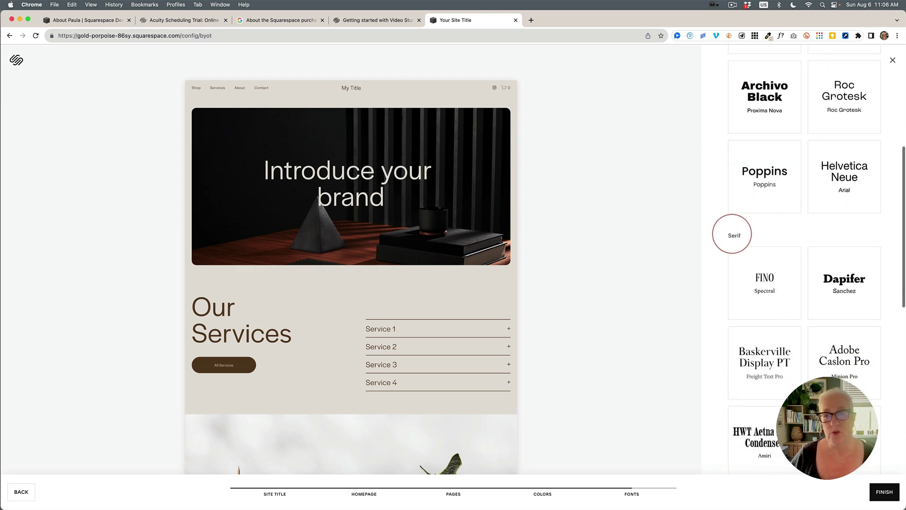
{"action": "scroll", "coordinate": [741, 241], "scroll_direction": "down", "scroll_amount": 9}
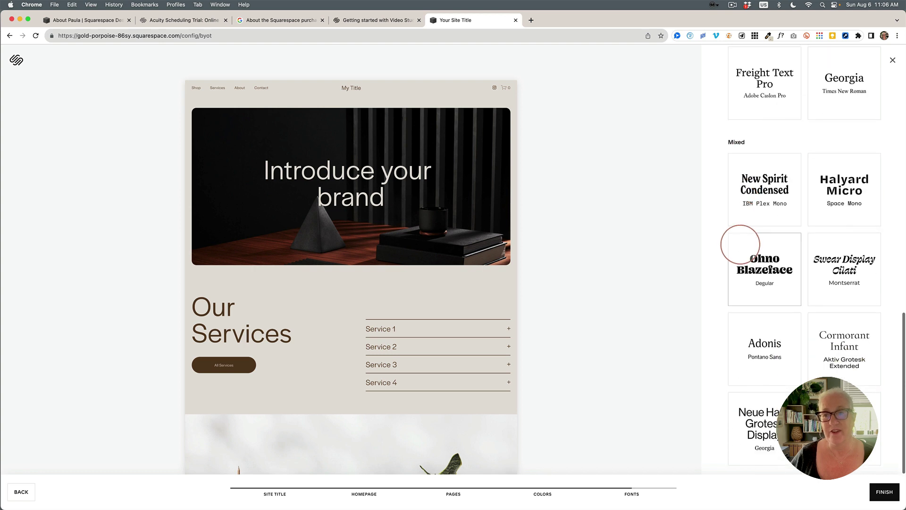
{"action": "left_click", "coordinate": [772, 180]}
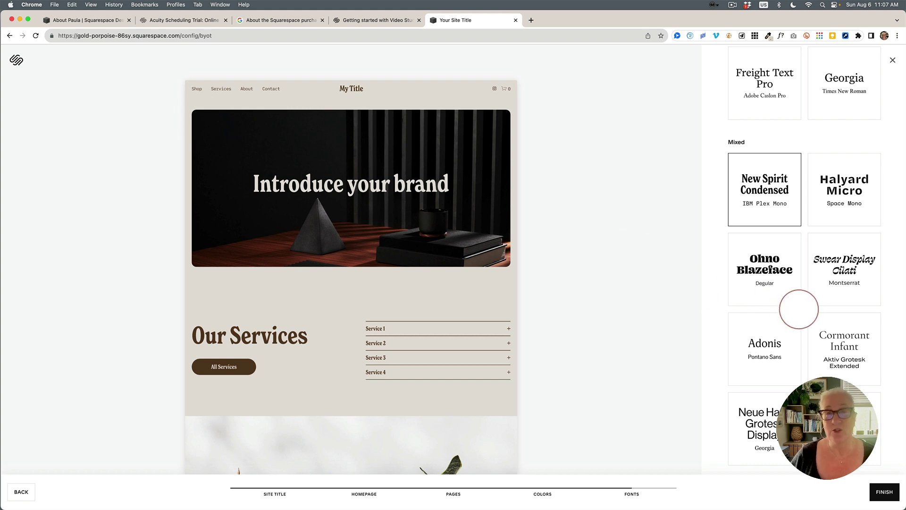
Finish the custom template and dismiss the new site's welcome dialog and trial notice
{"action": "left_click", "coordinate": [884, 491]}
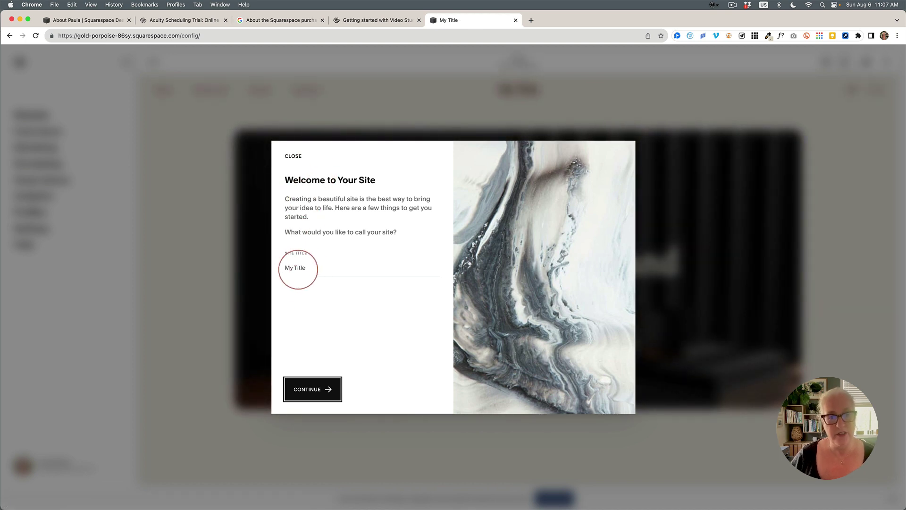
{"action": "left_click", "coordinate": [292, 156]}
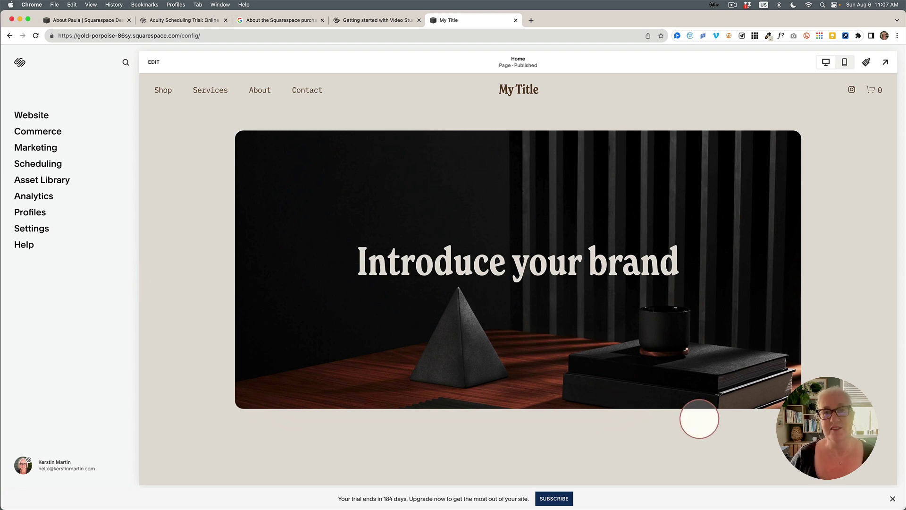
{"action": "scroll", "coordinate": [699, 419], "scroll_direction": "down", "scroll_amount": 20}
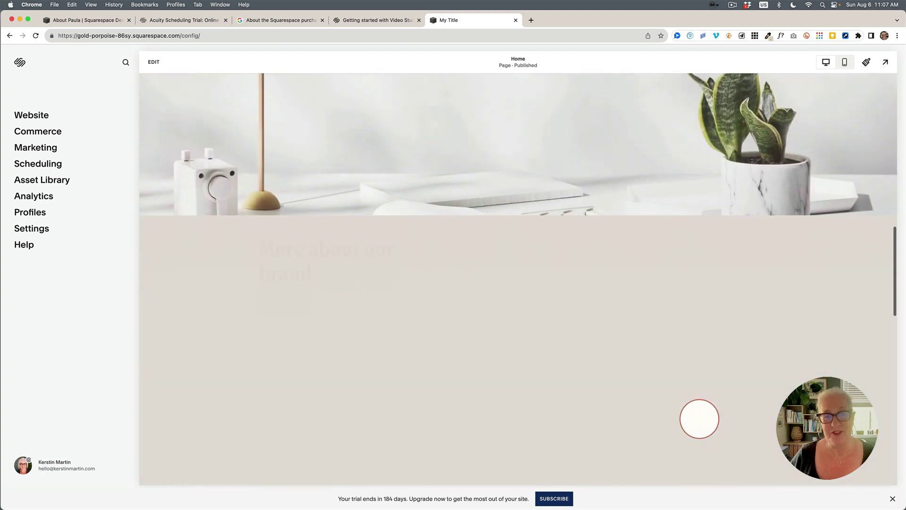
{"action": "scroll", "coordinate": [699, 419], "scroll_direction": "up", "scroll_amount": 20}
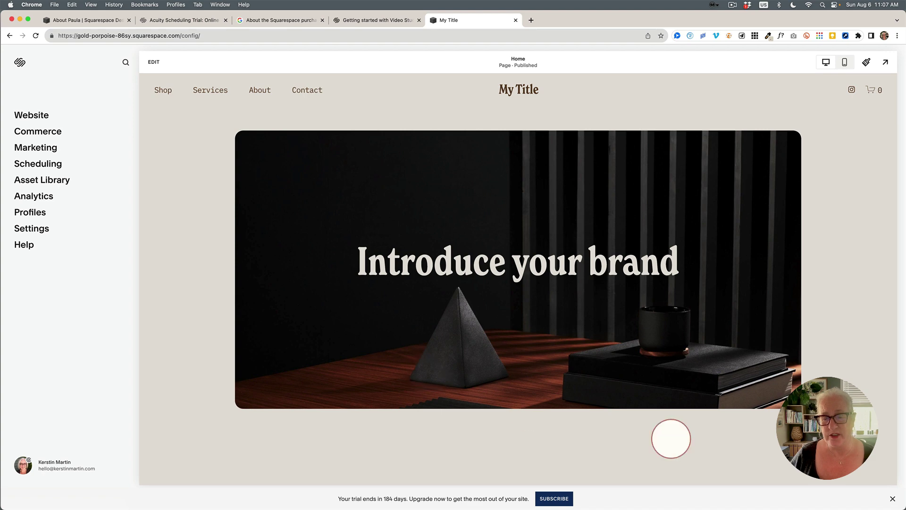
{"action": "left_click", "coordinate": [893, 498]}
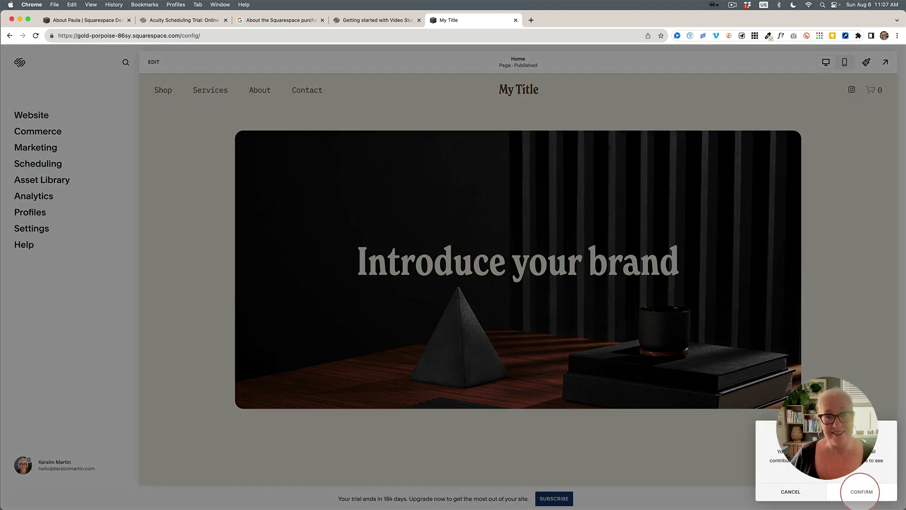
{"action": "left_click", "coordinate": [860, 491]}
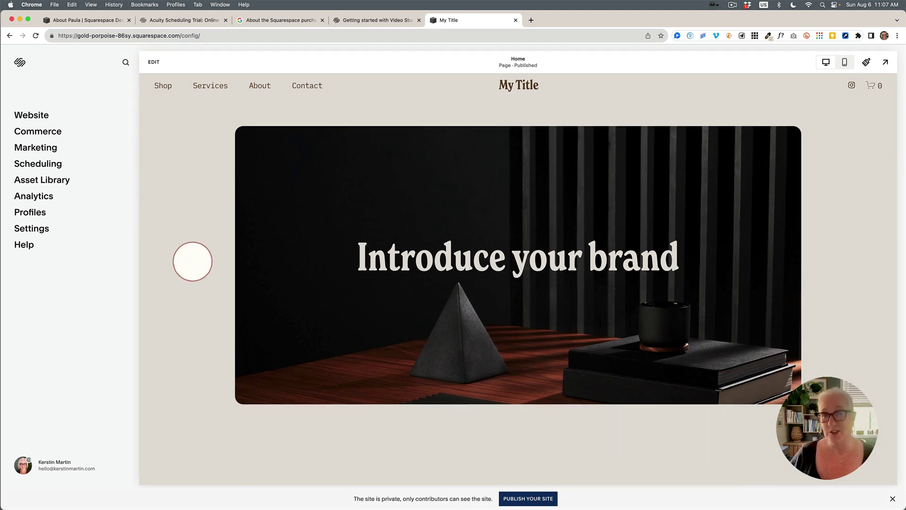
Examine the generated homepage from the intro image through the services and about sections
{"action": "scroll", "coordinate": [607, 348], "scroll_direction": "down", "scroll_amount": 15}
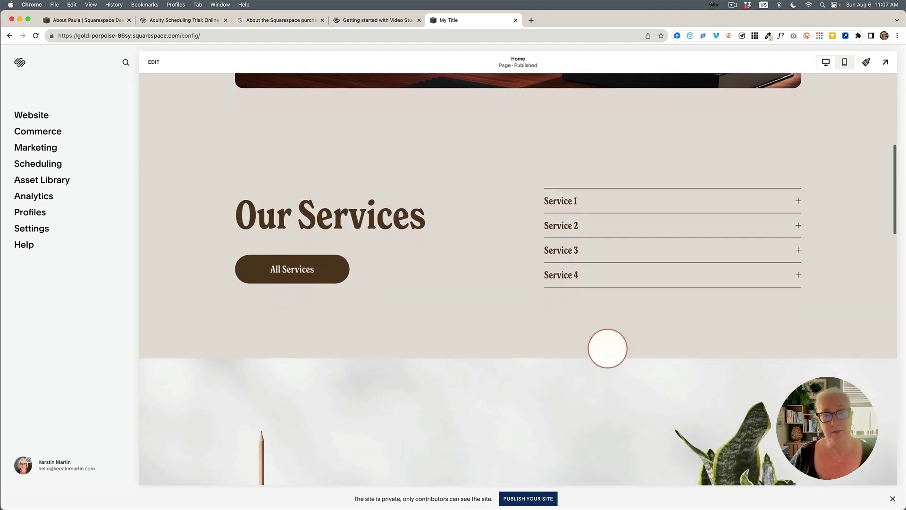
{"action": "scroll", "coordinate": [608, 348], "scroll_direction": "down", "scroll_amount": 3}
{"action": "scroll", "coordinate": [608, 349], "scroll_direction": "up", "scroll_amount": 15}
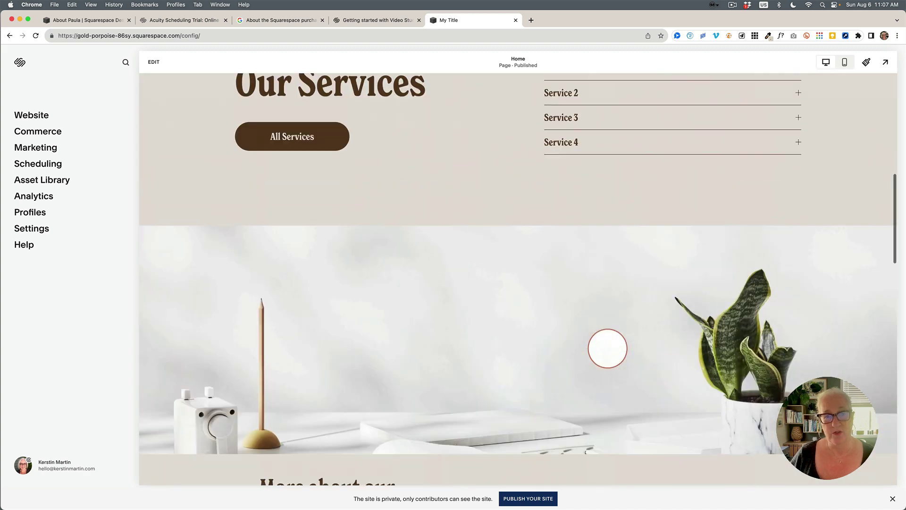
{"action": "scroll", "coordinate": [607, 348], "scroll_direction": "up", "scroll_amount": 5}
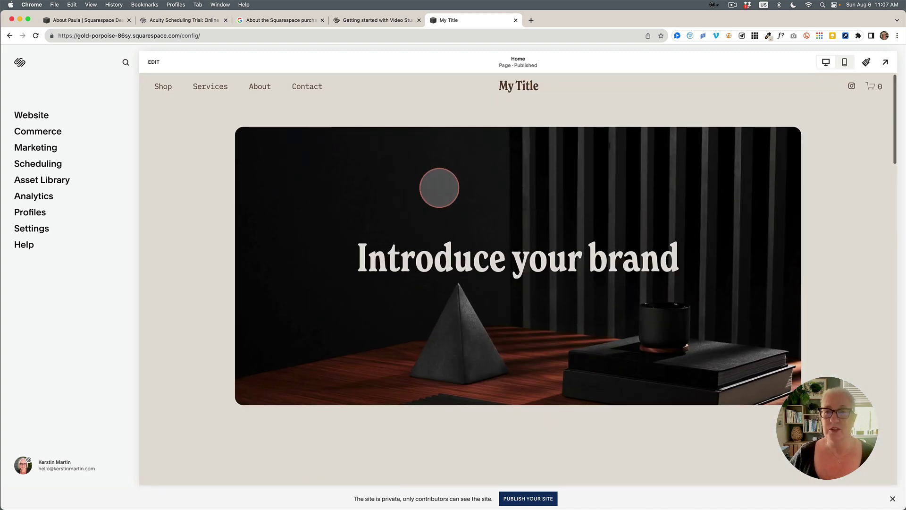
{"action": "scroll", "coordinate": [442, 232], "scroll_direction": "down", "scroll_amount": 3}
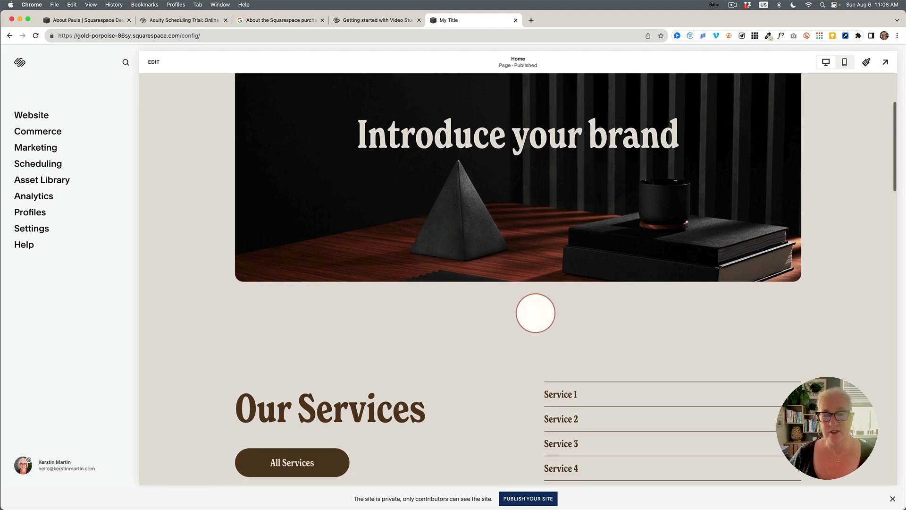
{"action": "scroll", "coordinate": [540, 314], "scroll_direction": "down", "scroll_amount": 2}
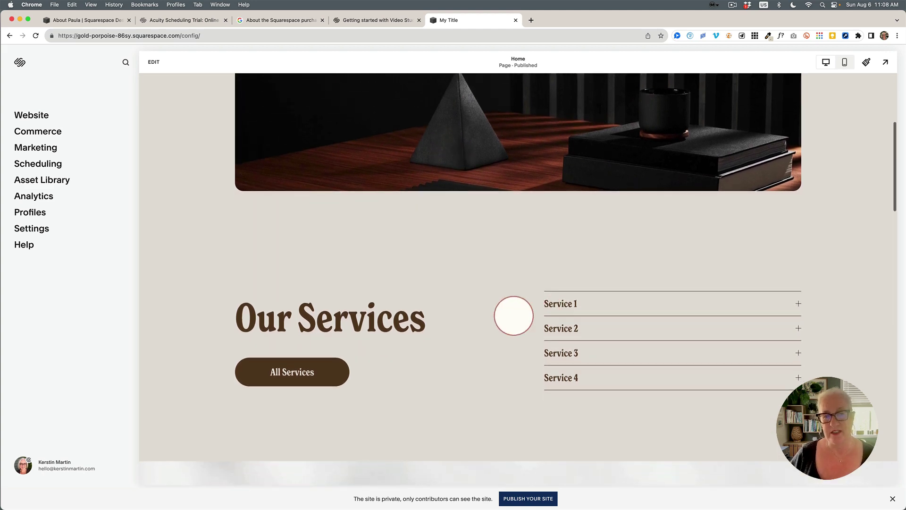
{"action": "scroll", "coordinate": [513, 316], "scroll_direction": "up", "scroll_amount": 5}
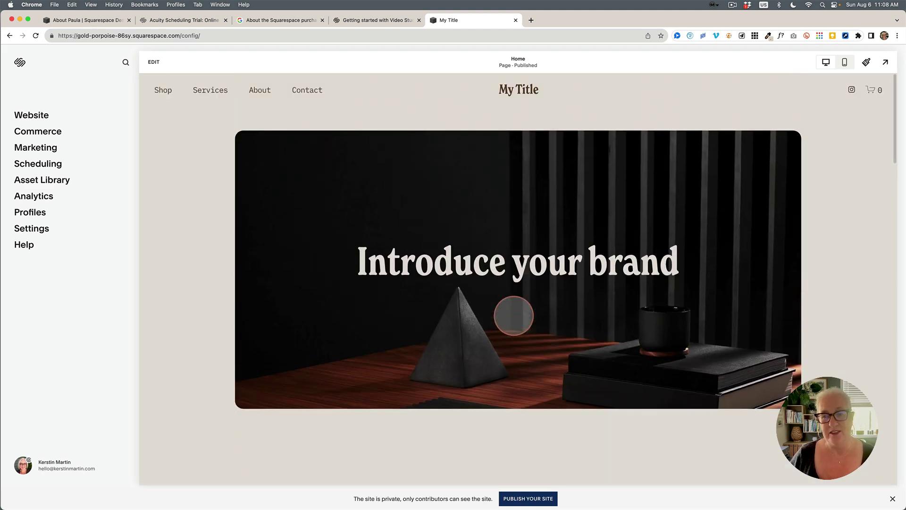